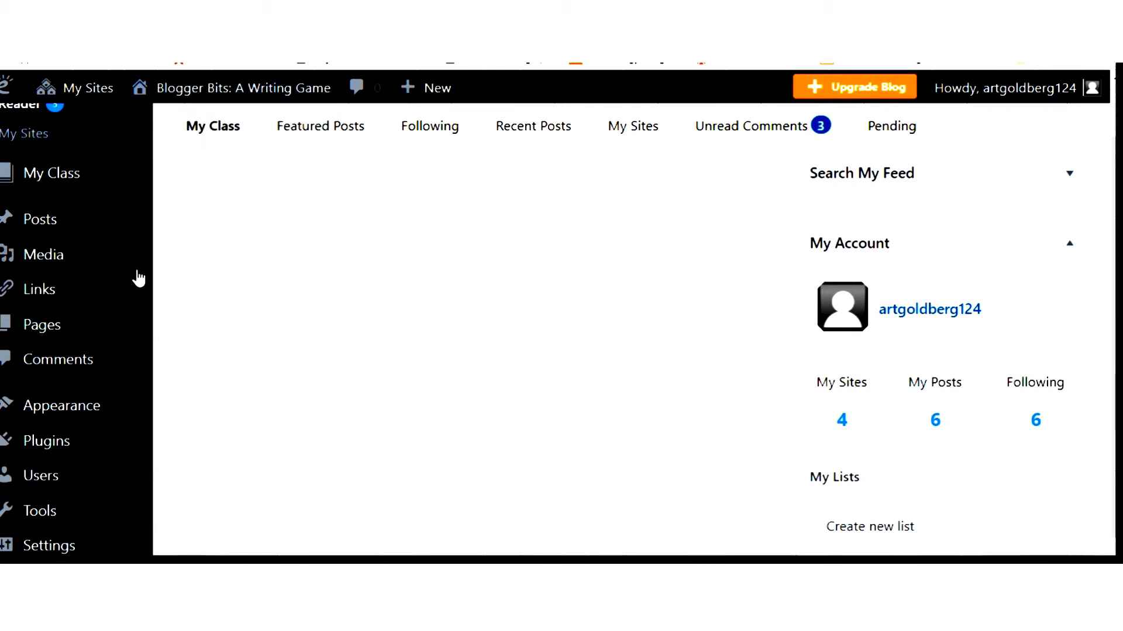
Find the Easy Tables plugin in the blog's plugin list and activate it.
{"action": "left_click", "coordinate": [35, 446]}
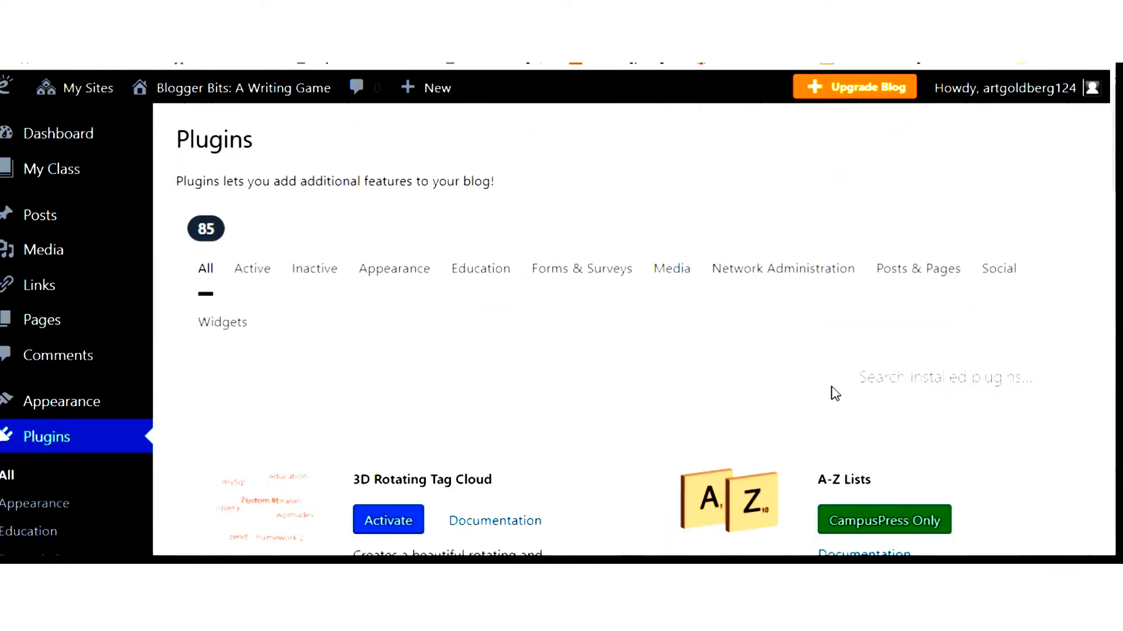
{"action": "scroll", "coordinate": [874, 444], "scroll_direction": "down", "scroll_amount": 5}
{"action": "scroll", "coordinate": [873, 436], "scroll_direction": "down", "scroll_amount": 8}
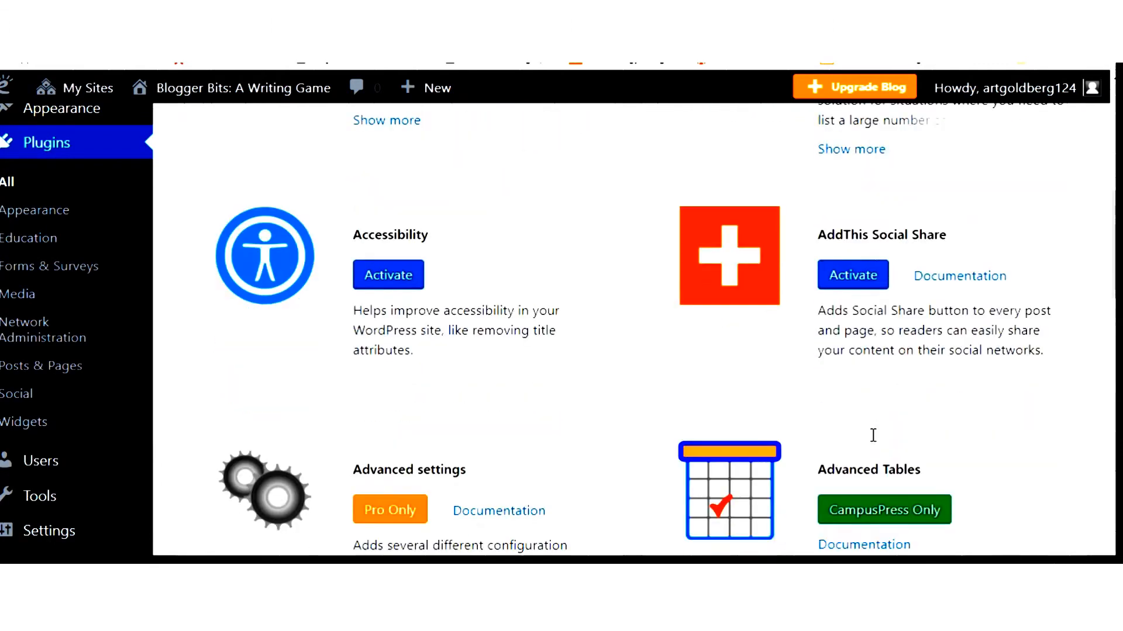
{"action": "scroll", "coordinate": [873, 435], "scroll_direction": "down", "scroll_amount": 6}
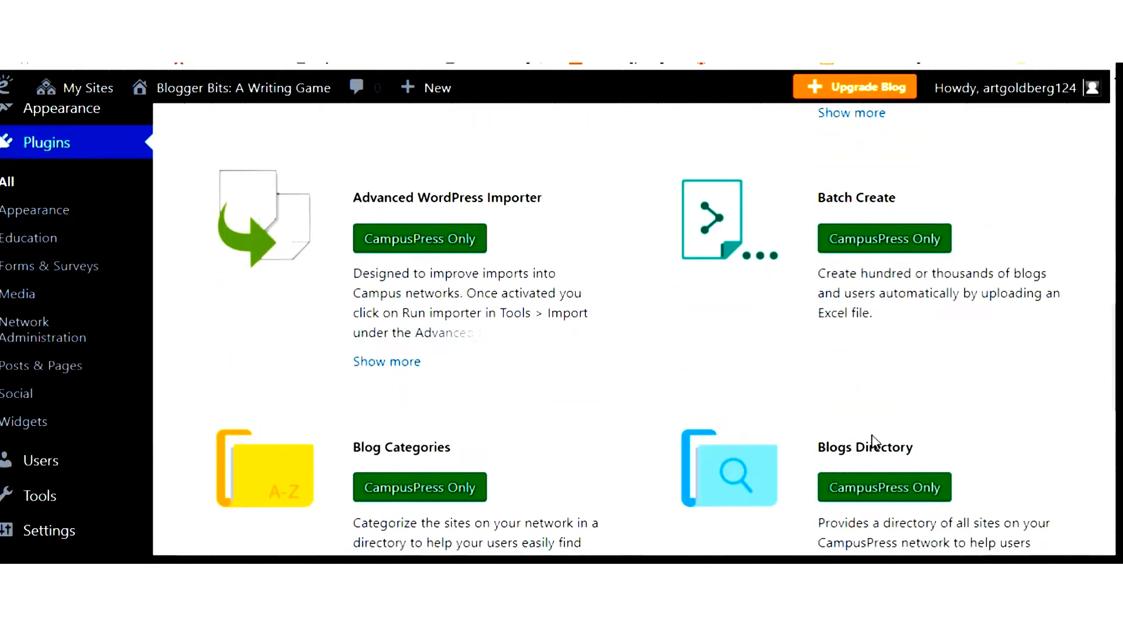
{"action": "scroll", "coordinate": [873, 436], "scroll_direction": "down", "scroll_amount": 3}
{"action": "scroll", "coordinate": [873, 436], "scroll_direction": "down", "scroll_amount": 8}
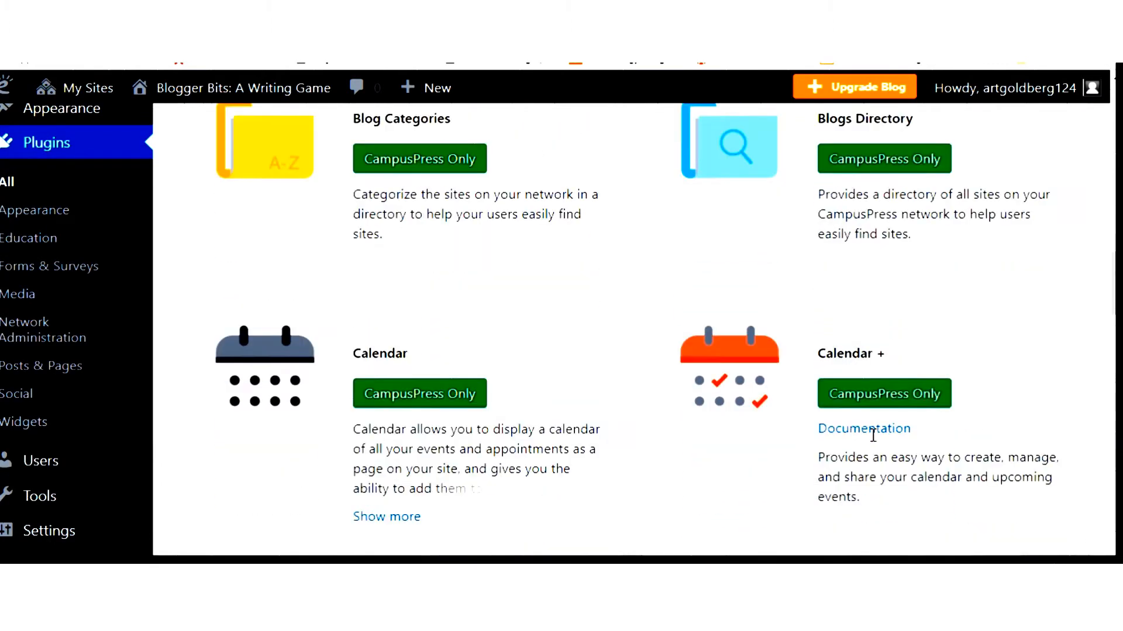
{"action": "scroll", "coordinate": [875, 443], "scroll_direction": "down", "scroll_amount": 3}
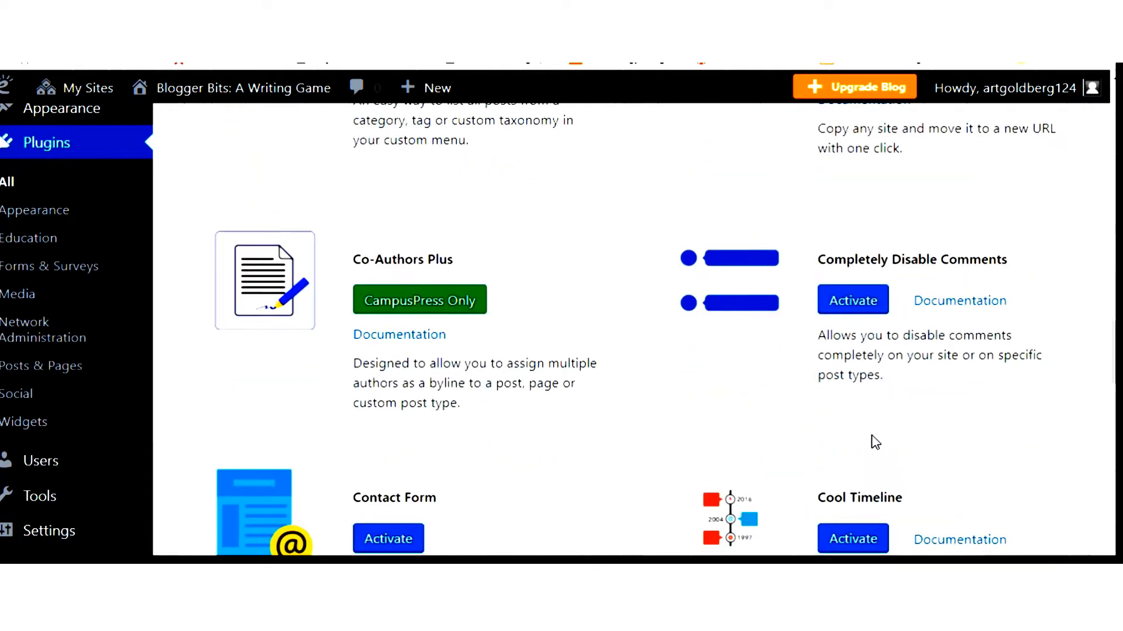
{"action": "scroll", "coordinate": [864, 392], "scroll_direction": "down", "scroll_amount": 4}
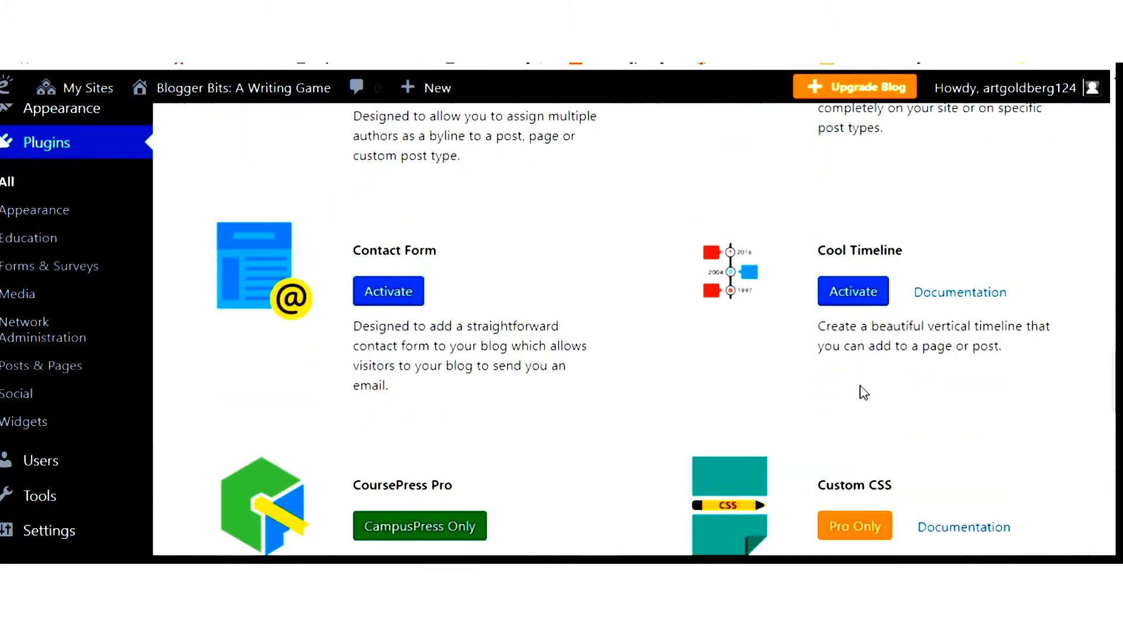
{"action": "scroll", "coordinate": [858, 364], "scroll_direction": "down", "scroll_amount": 3}
{"action": "scroll", "coordinate": [858, 365], "scroll_direction": "down", "scroll_amount": 4}
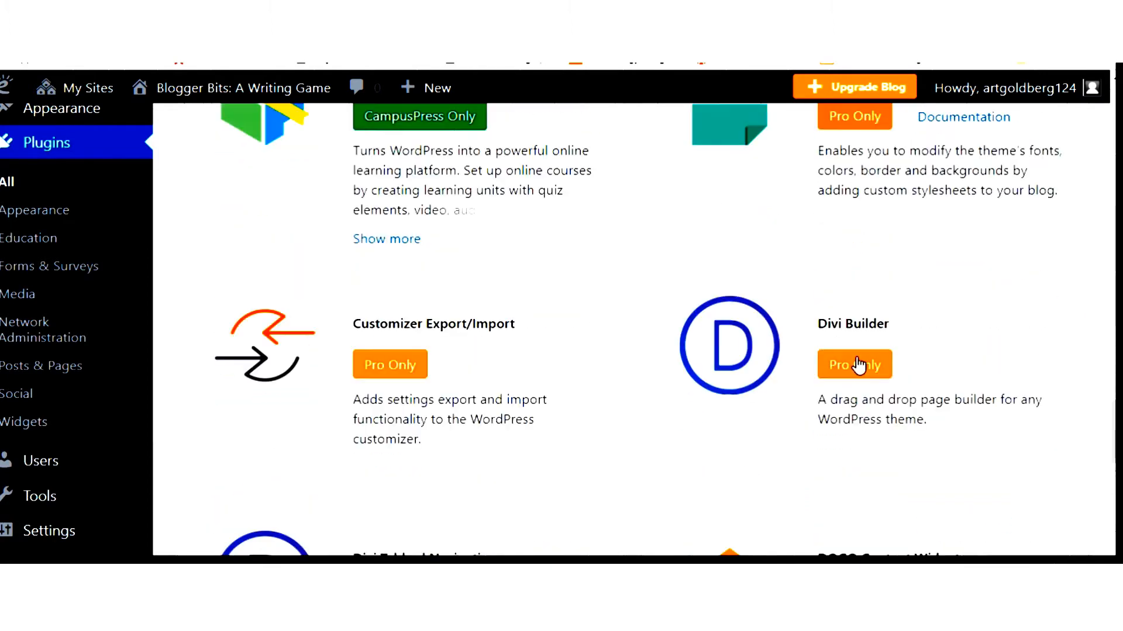
{"action": "scroll", "coordinate": [857, 364], "scroll_direction": "down", "scroll_amount": 4}
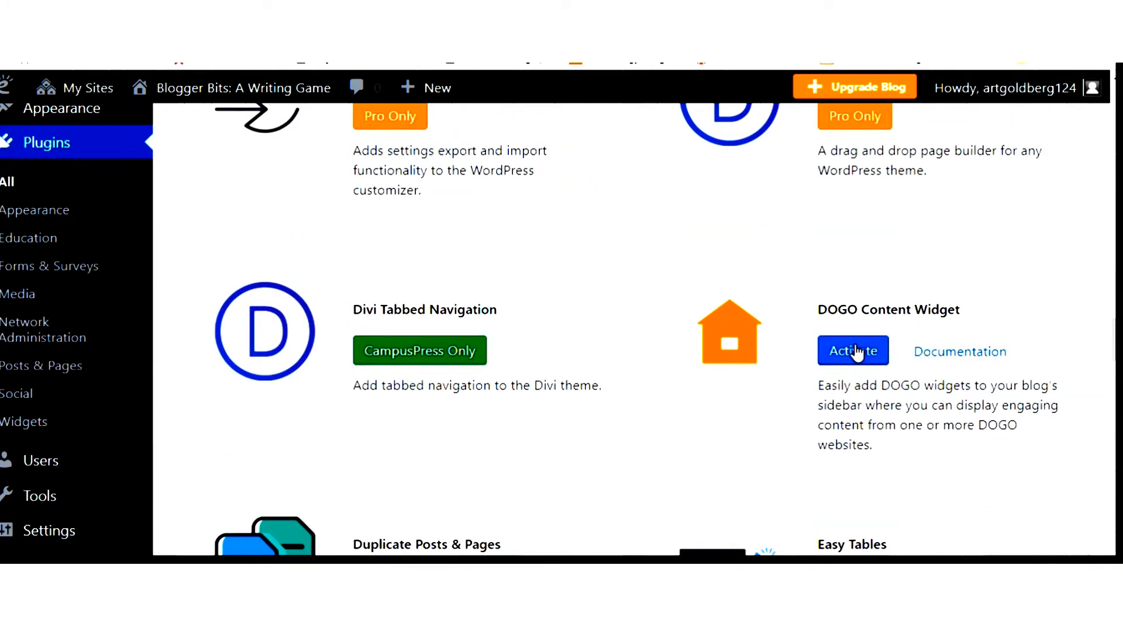
{"action": "scroll", "coordinate": [860, 282], "scroll_direction": "down", "scroll_amount": 3}
{"action": "scroll", "coordinate": [859, 281], "scroll_direction": "down", "scroll_amount": 1}
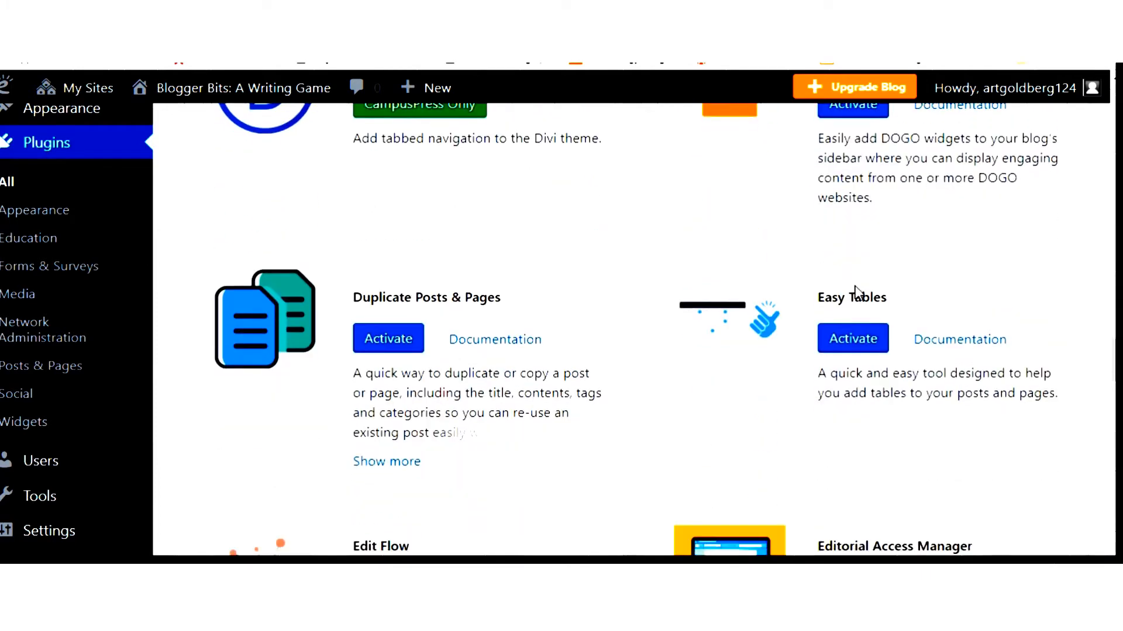
{"action": "left_click", "coordinate": [858, 335]}
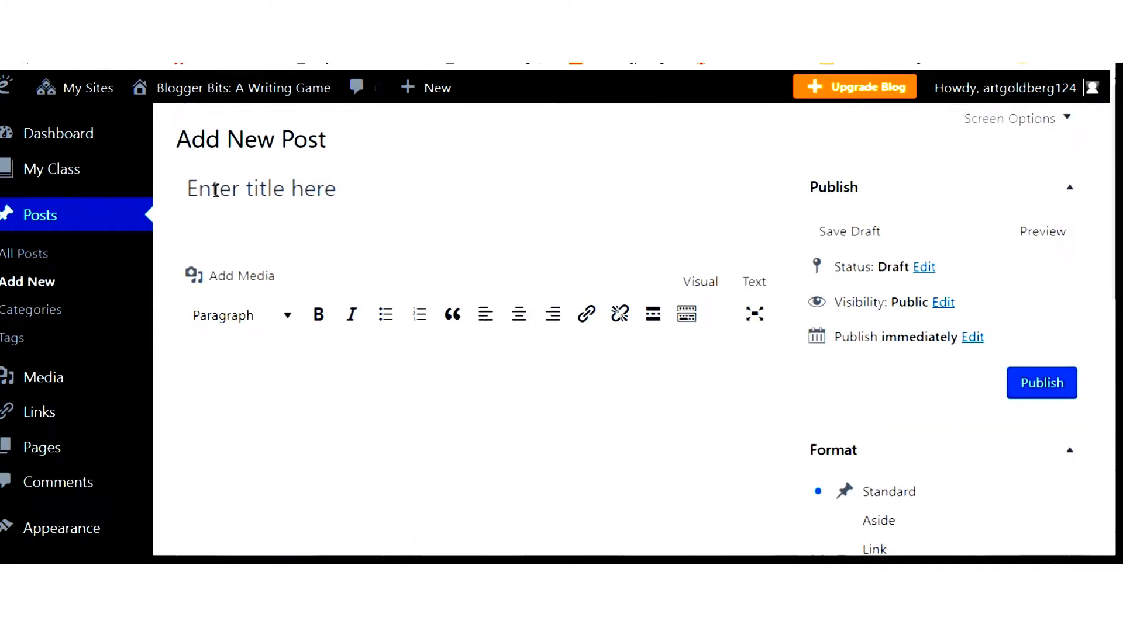
Title the new post "How To Insert and Decorate a Table in Yiur Post".
{"action": "left_click", "coordinate": [185, 190]}
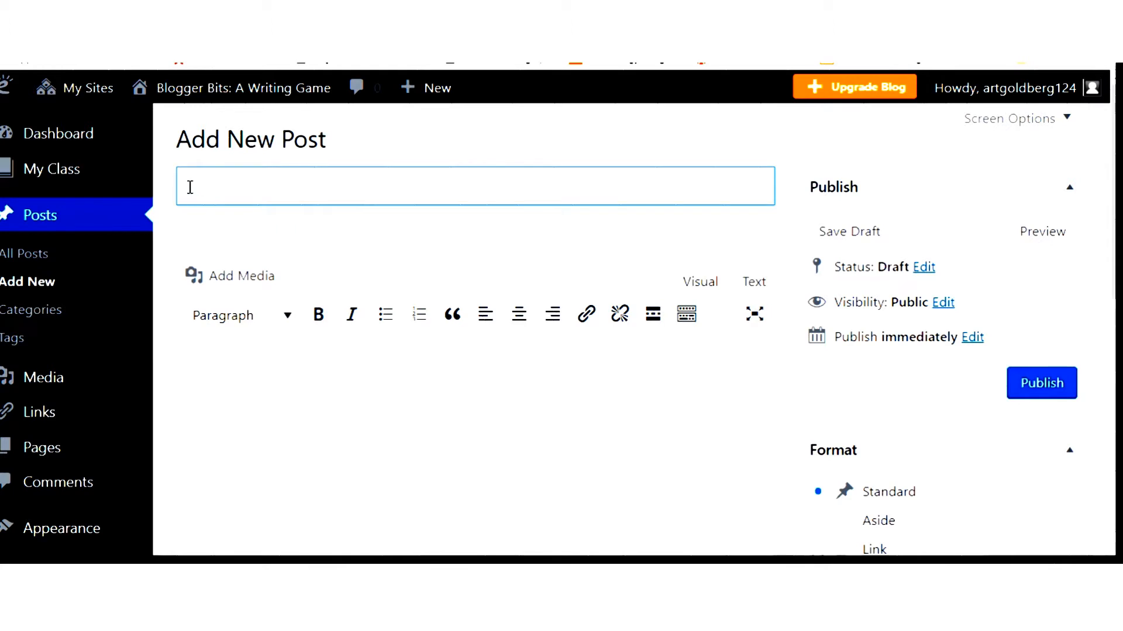
{"action": "type", "text": "HOw"}
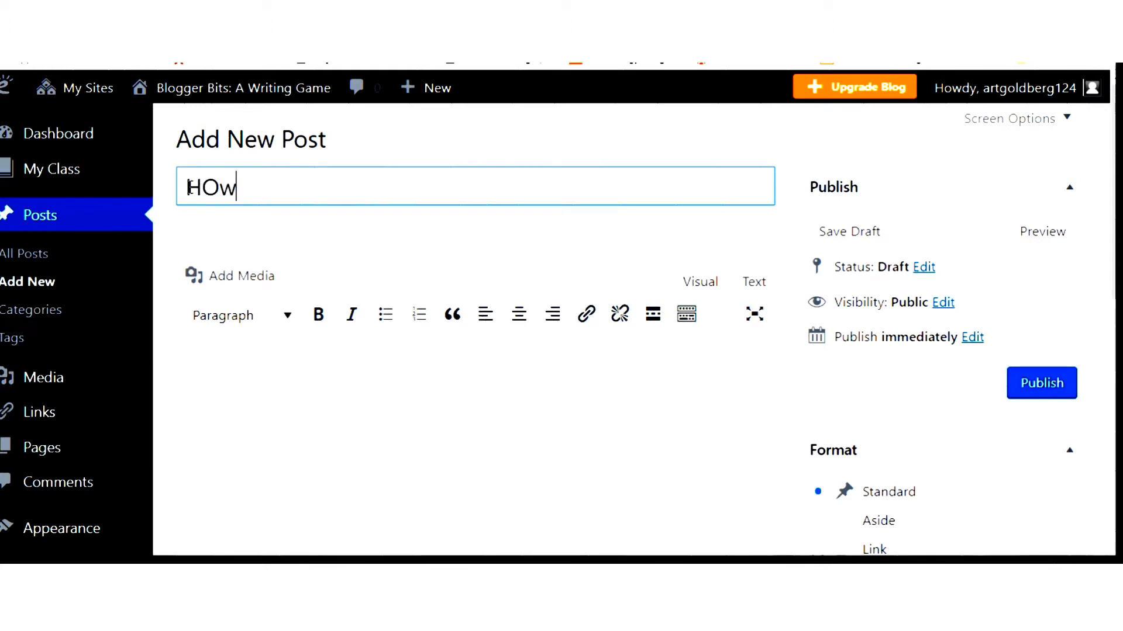
{"action": "key", "text": "BackSpace"}
{"action": "key", "text": "BackSpace"}
{"action": "key", "text": "BackSpace"}
{"action": "type", "text": "ow "}
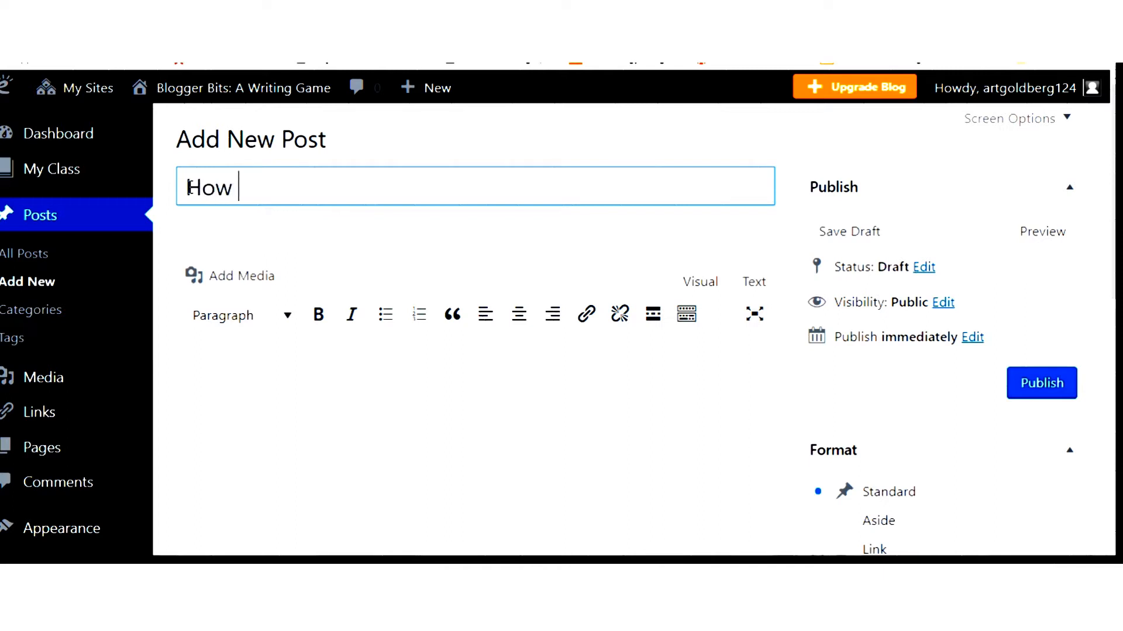
{"action": "type", "text": "To Inser"}
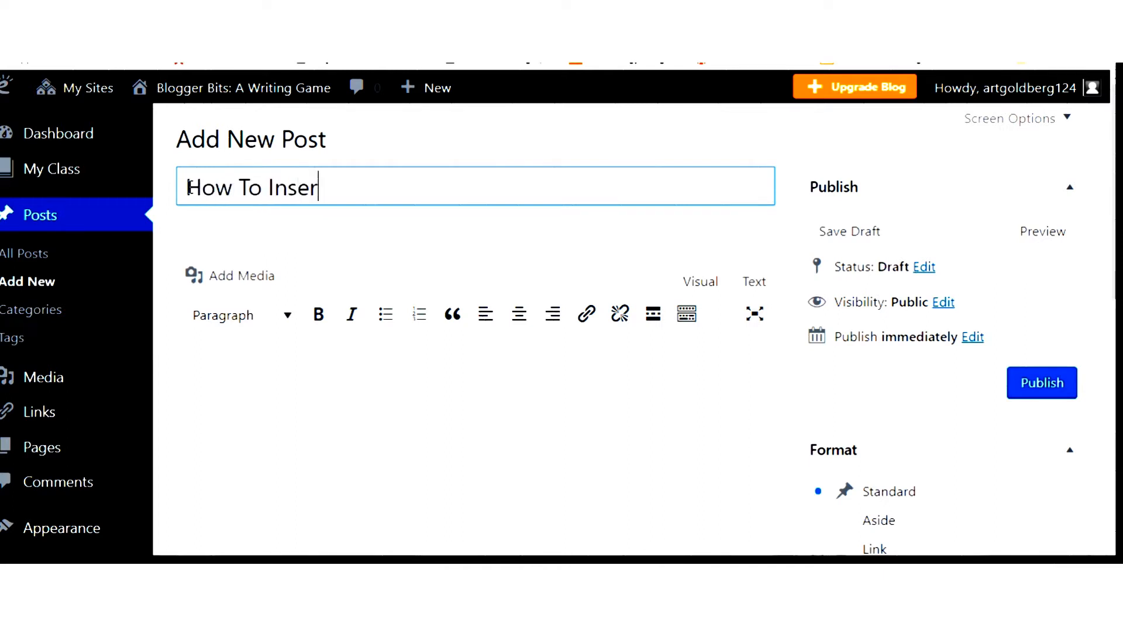
{"action": "type", "text": "t and dEcorate"}
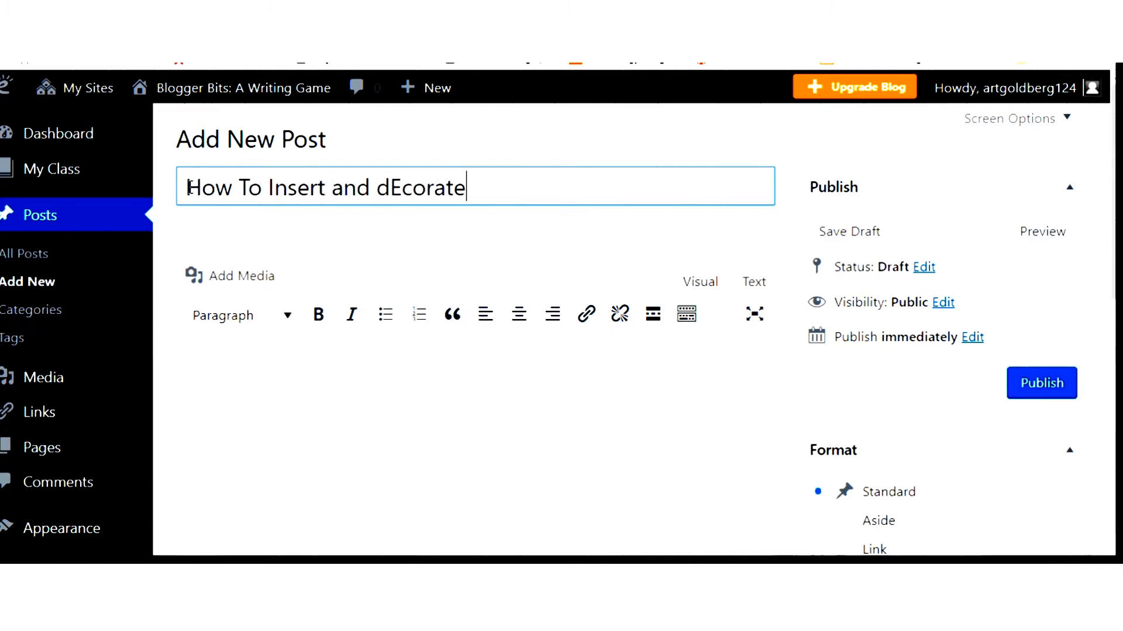
{"action": "key", "text": "BackSpace"}
{"action": "key", "text": "BackSpace"}
{"action": "key", "text": "BackSpace"}
{"action": "key", "text": "BackSpace"}
{"action": "key", "text": "BackSpace"}
{"action": "key", "text": "BackSpace"}
{"action": "key", "text": "BackSpace"}
{"action": "key", "text": "BackSpace"}
{"action": "key", "text": "BackSpace"}
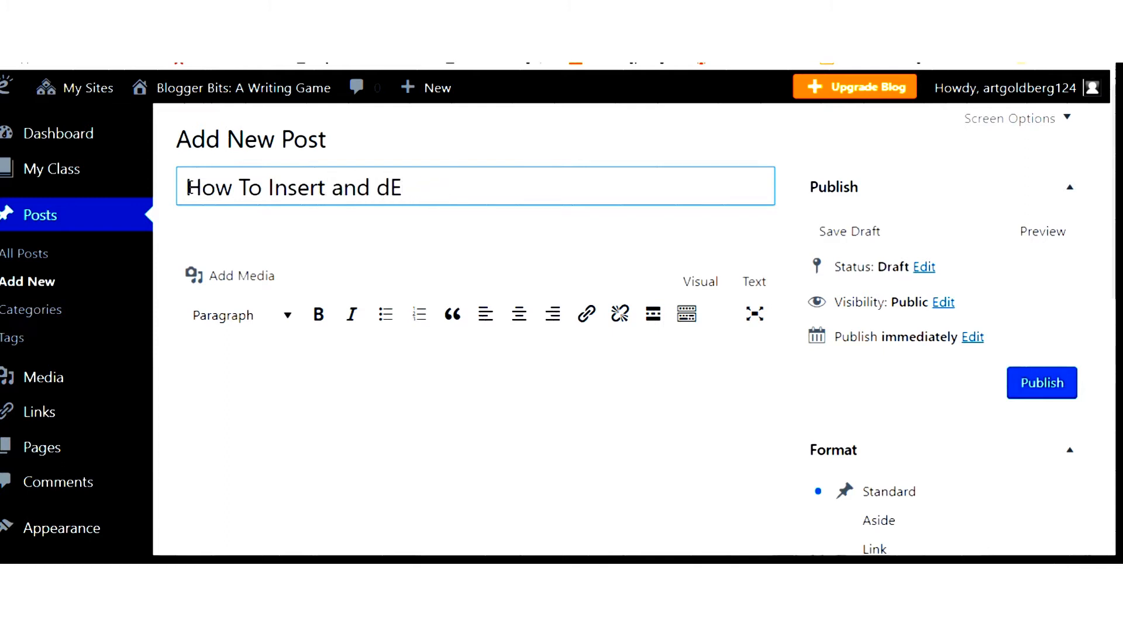
{"action": "type", "text": "Decora"}
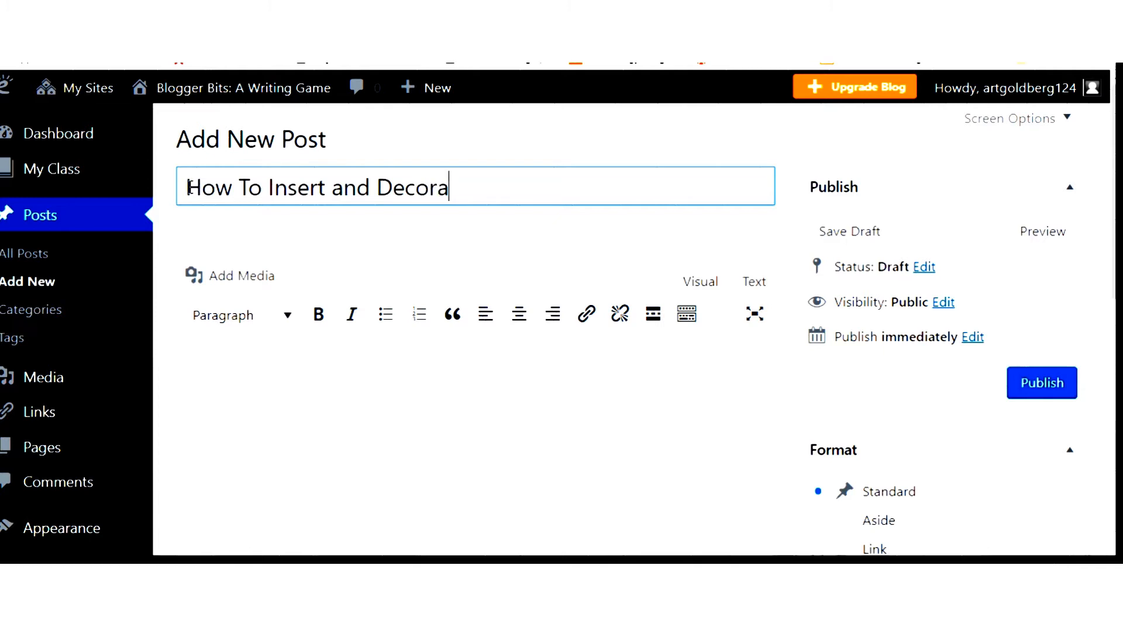
{"action": "type", "text": "te a Tabvle"}
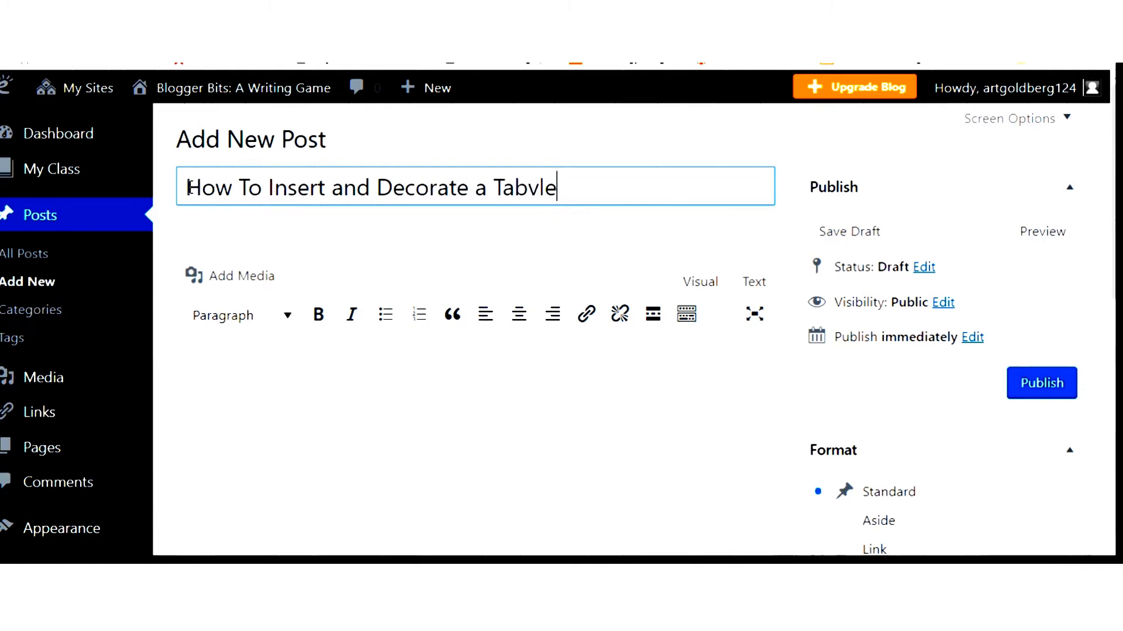
{"action": "key", "text": "BackSpace"}
{"action": "key", "text": "BackSpace"}
{"action": "key", "text": "BackSpace"}
{"action": "key", "text": "BackSpace"}
{"action": "type", "text": "le in your"}
{"action": "key", "text": "BackSpace"}
{"action": "key", "text": "BackSpace"}
{"action": "key", "text": "BackSpace"}
{"action": "key", "text": "BackSpace"}
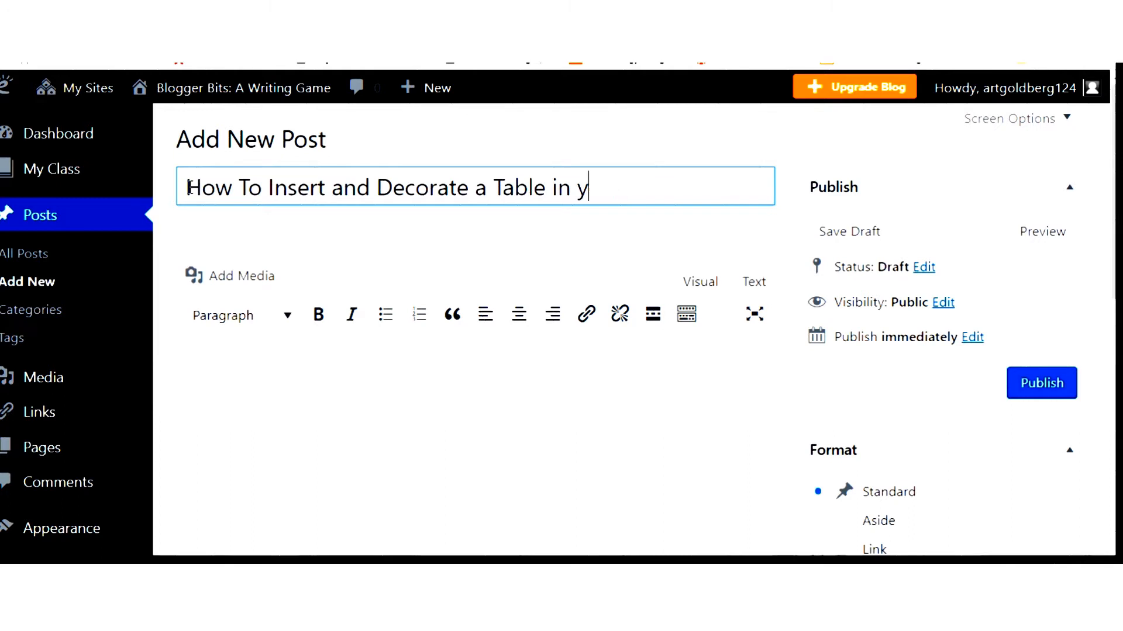
{"action": "type", "text": "YOur Post"}
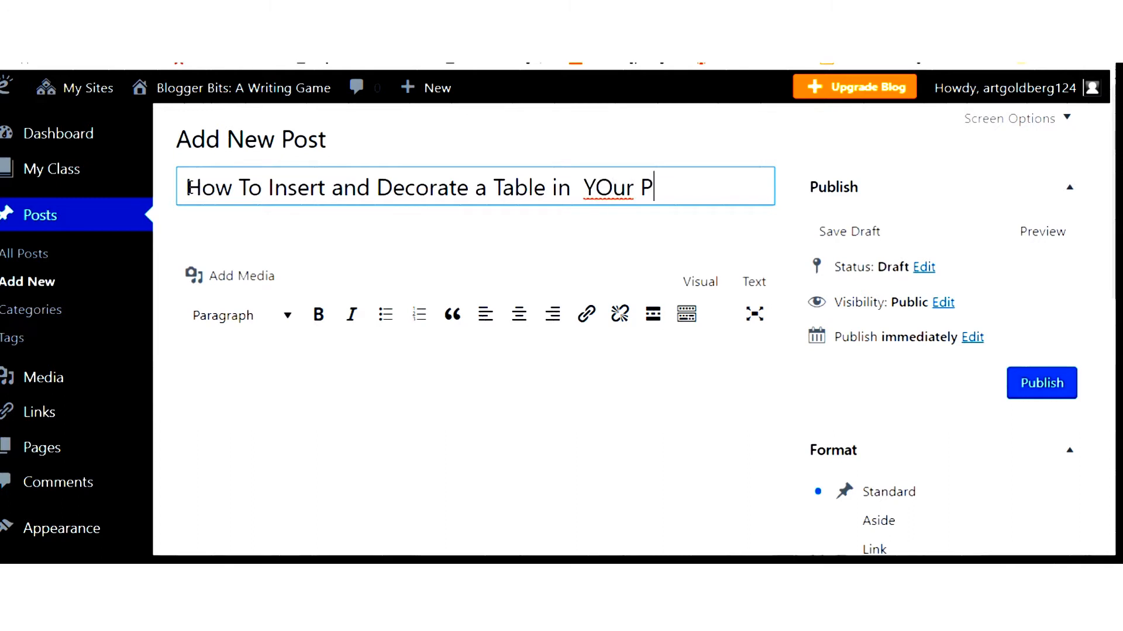
{"action": "key", "text": "Left"}
{"action": "key", "text": "Left"}
{"action": "key", "text": "Left"}
{"action": "key", "text": "Left"}
{"action": "key", "text": "Left"}
{"action": "key", "text": "Left"}
{"action": "key", "text": "Left"}
{"action": "key", "text": "BackSpace"}
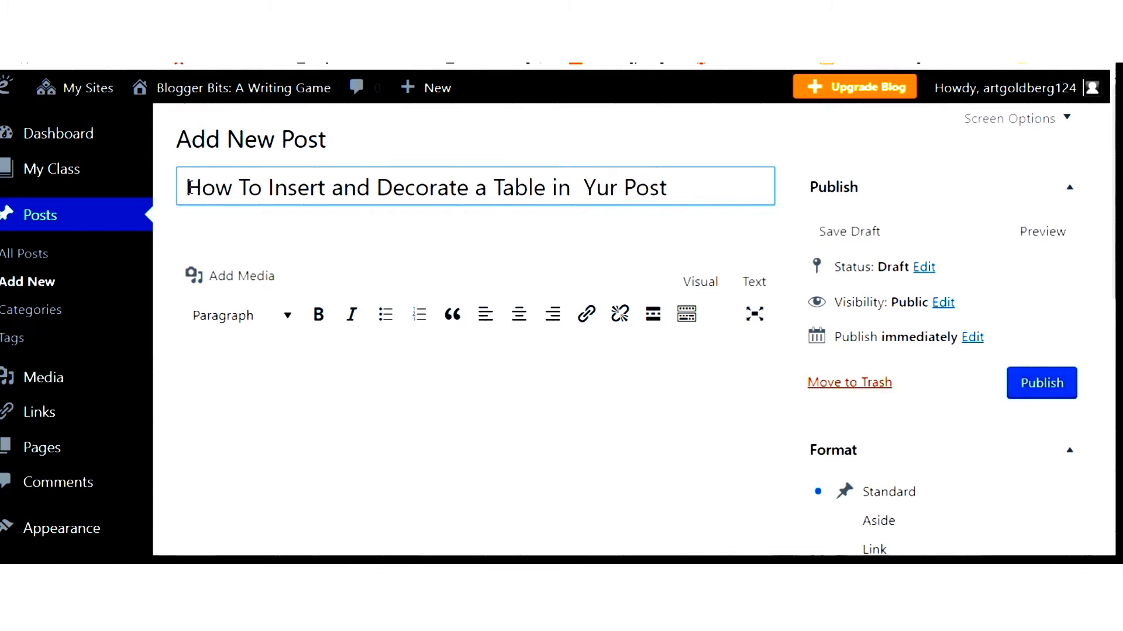
{"action": "type", "text": "i"}
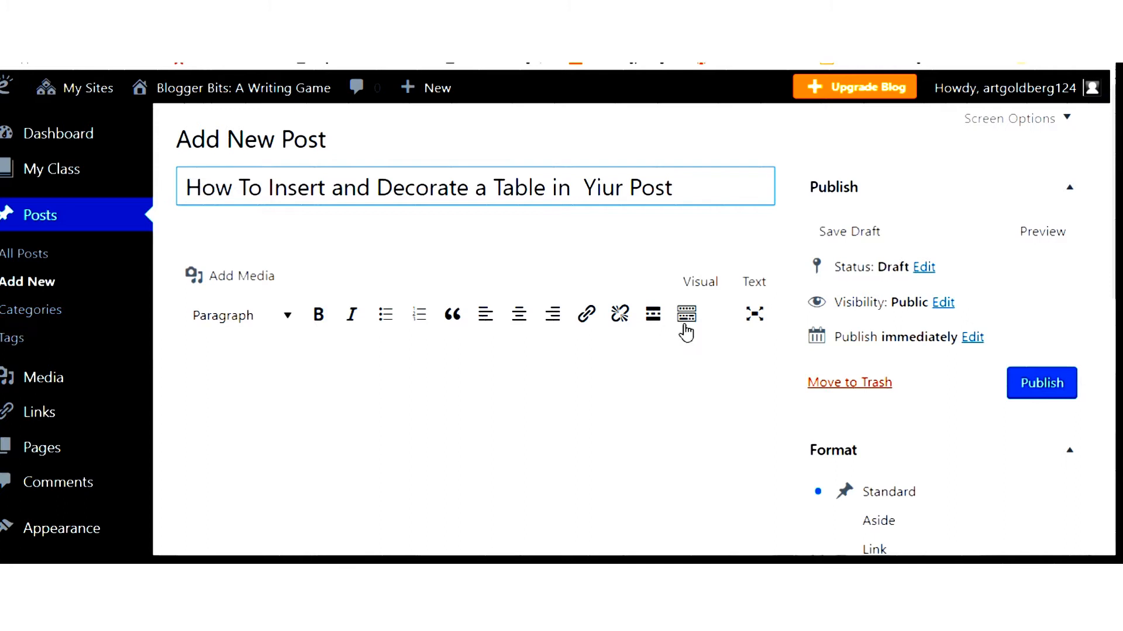
Show the additional formatting tools and insert a table with one column and five rows into the post body.
{"action": "left_click", "coordinate": [686, 326]}
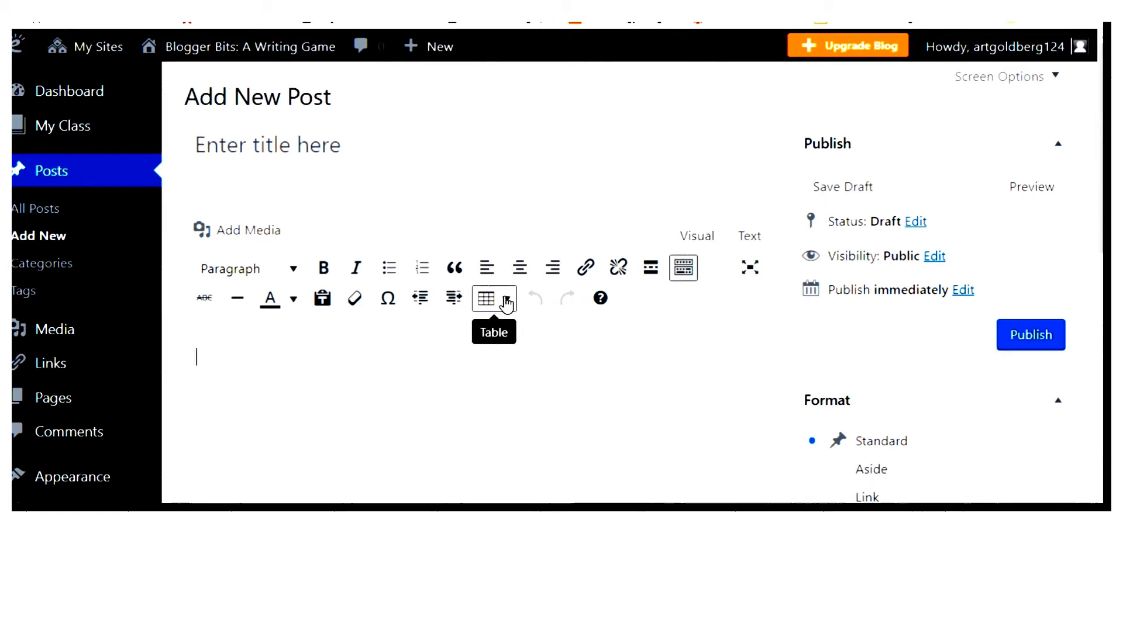
{"action": "left_click", "coordinate": [493, 308]}
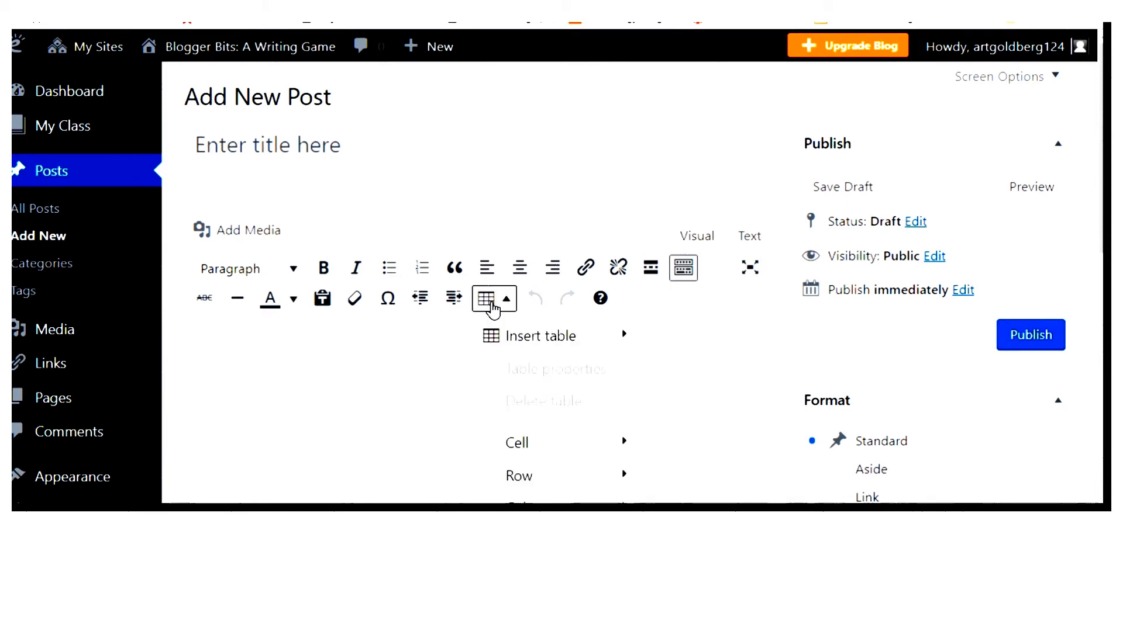
{"action": "mouse_move", "coordinate": [508, 341]}
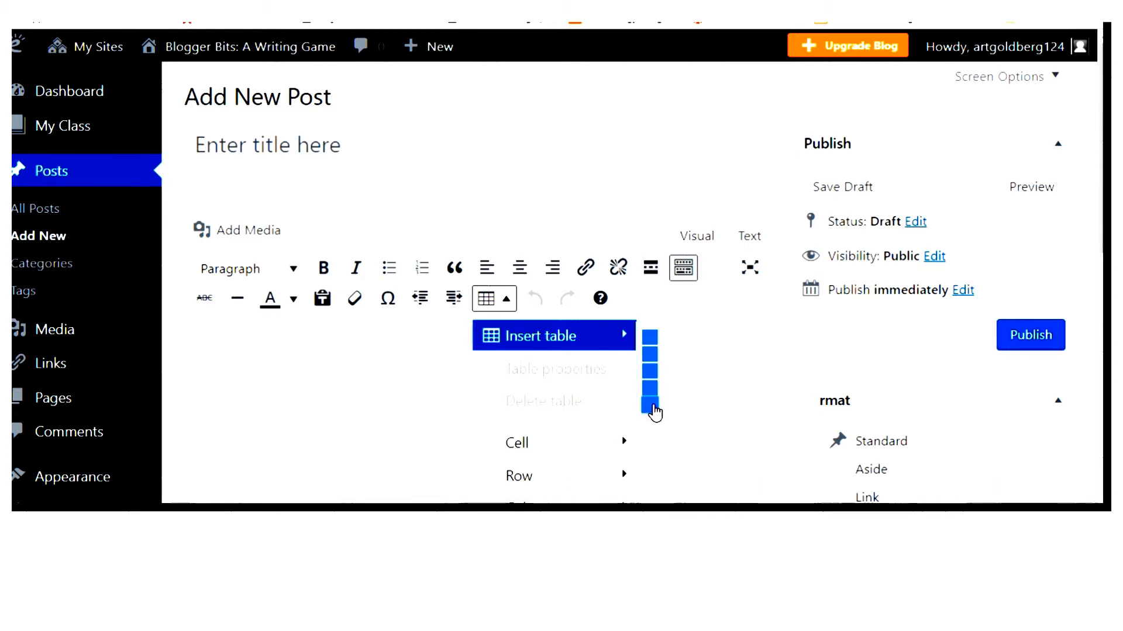
{"action": "left_click", "coordinate": [652, 405]}
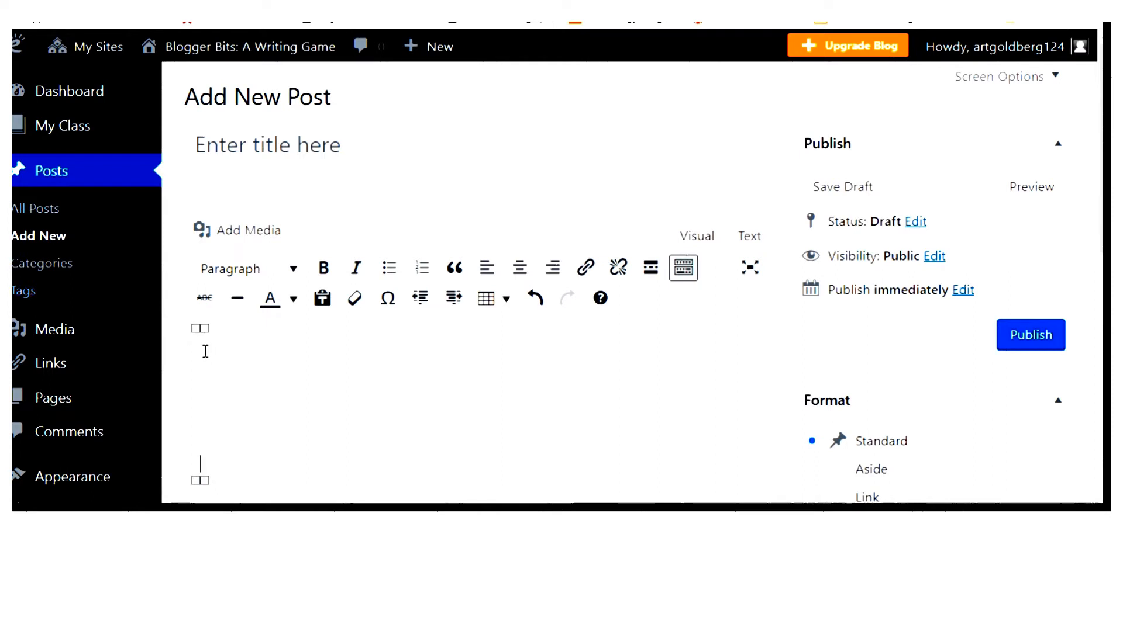
{"action": "left_click", "coordinate": [205, 350]}
{"action": "key", "text": "Delete"}
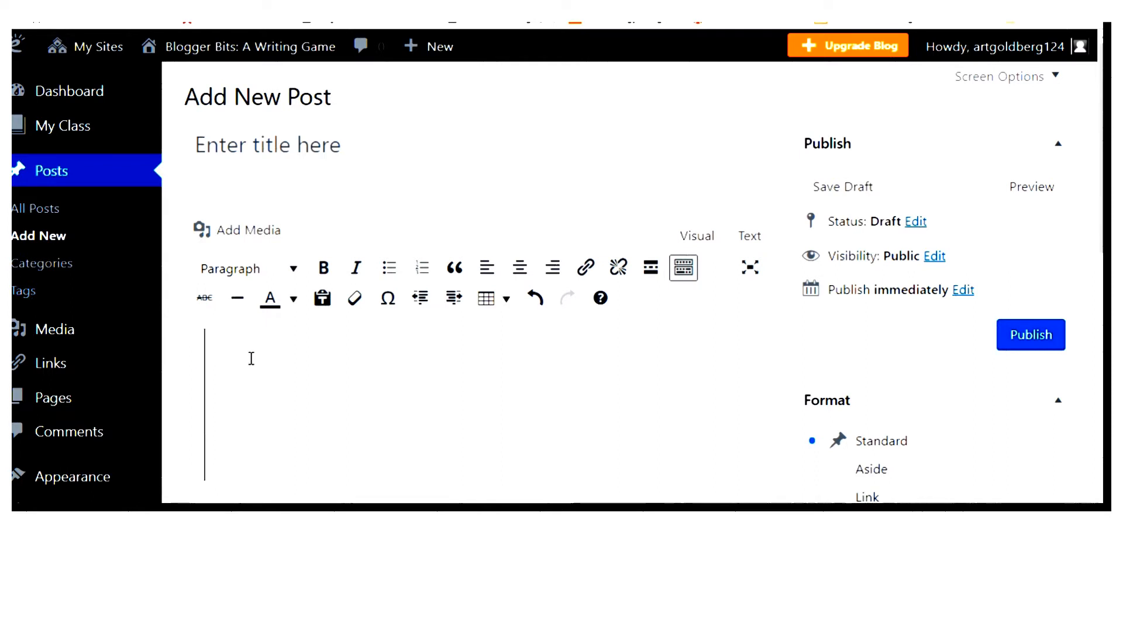
{"action": "key", "text": "ctrl+z"}
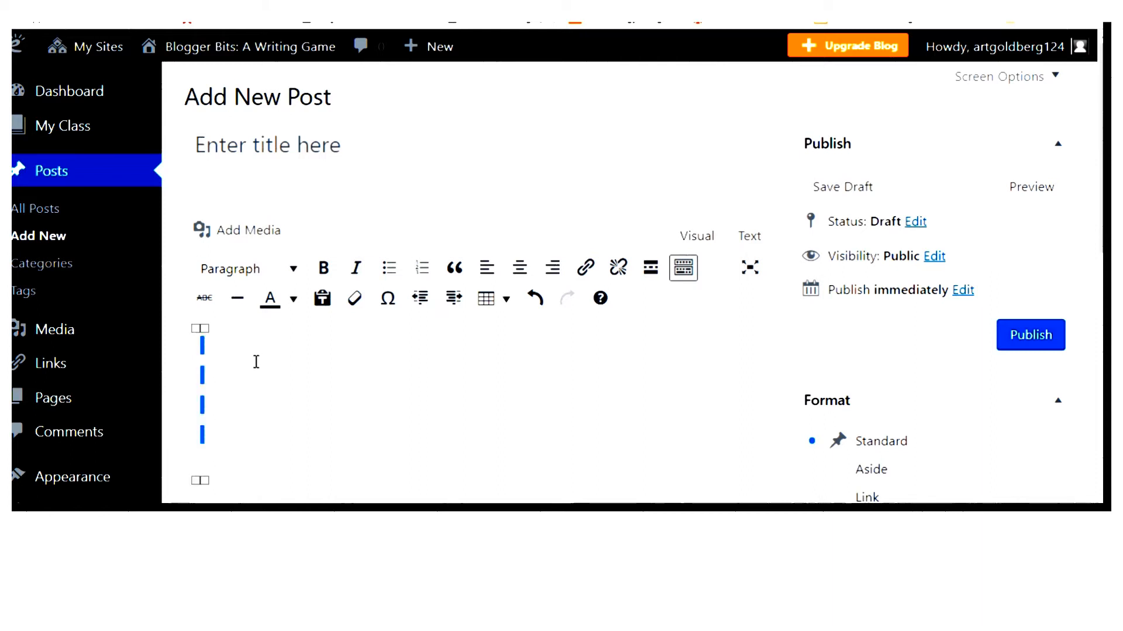
{"action": "left_click", "coordinate": [246, 364]}
{"action": "key", "text": "ctrl+a"}
{"action": "key", "text": "BackSpace"}
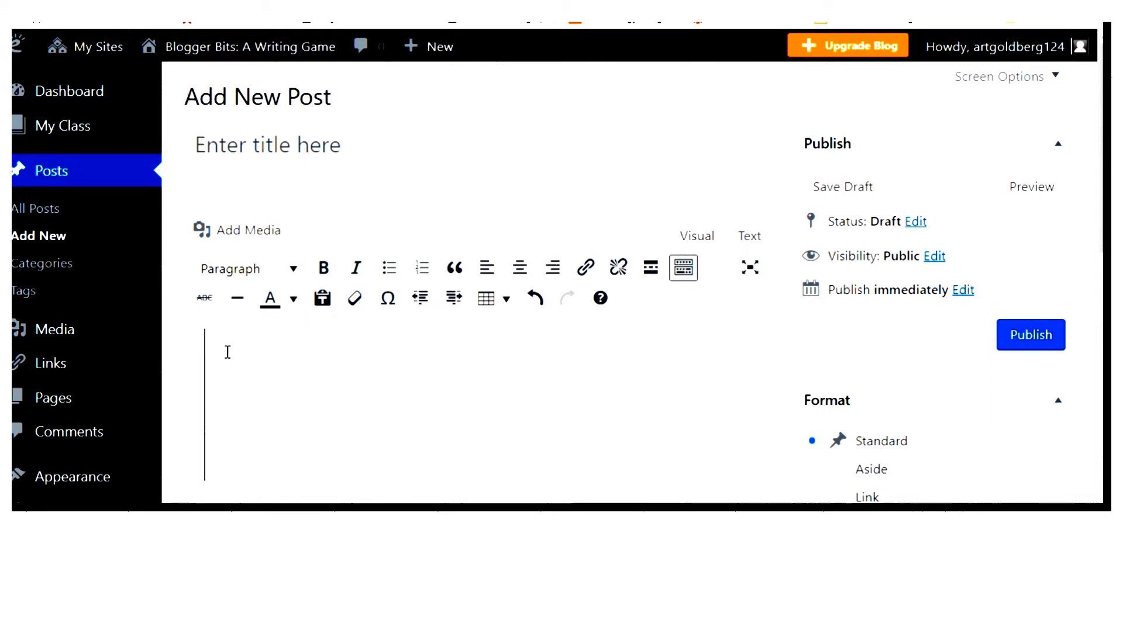
Insert the cruise ship photo IMG_0800-2ai0vkv-2jfvptc.jpg from the media library into the table's first cell.
{"action": "left_click", "coordinate": [202, 347]}
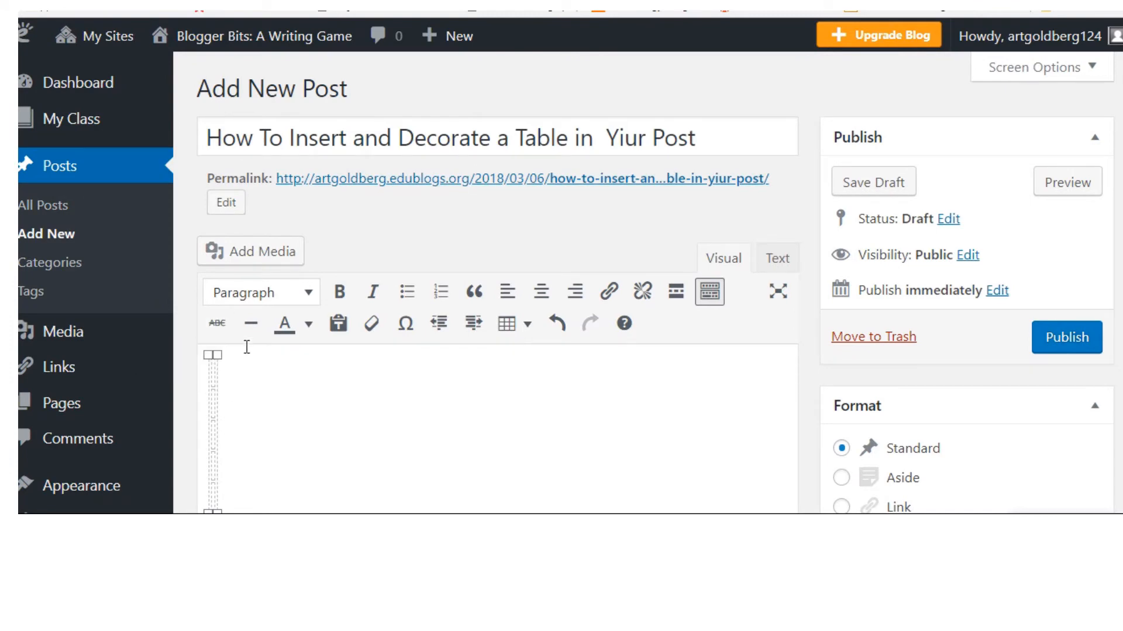
{"action": "left_click", "coordinate": [263, 263]}
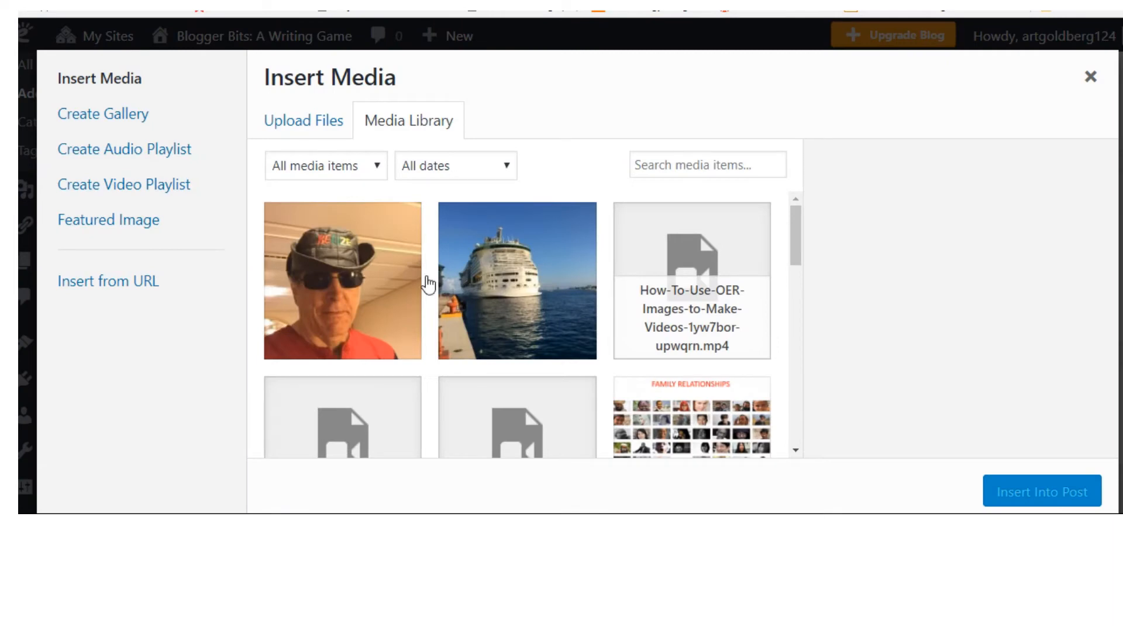
{"action": "left_click", "coordinate": [521, 274]}
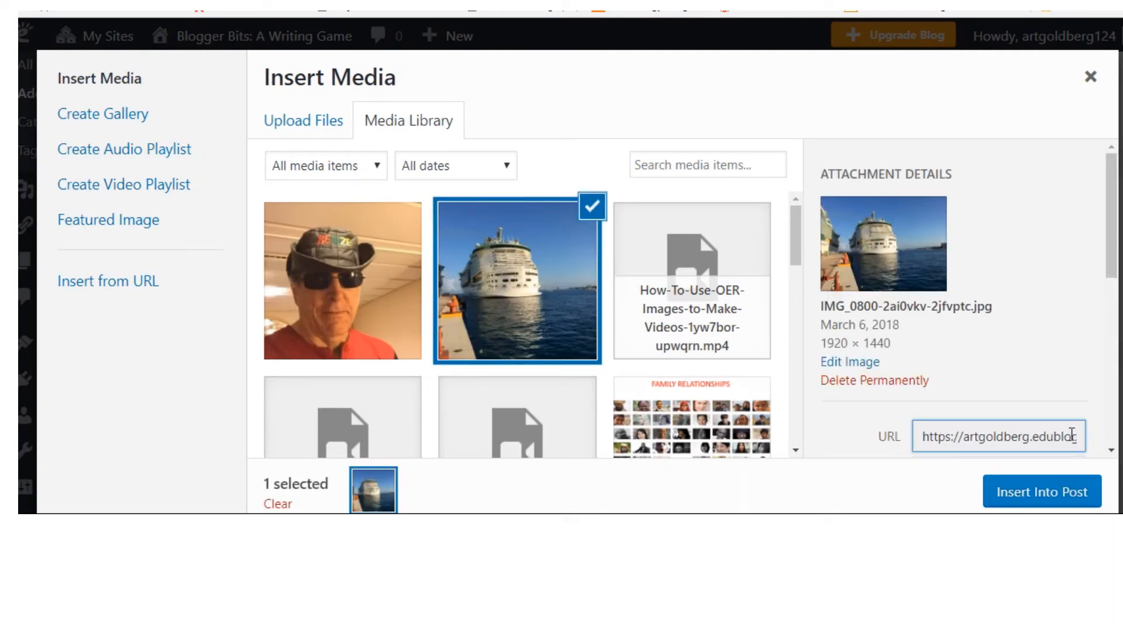
{"action": "left_click", "coordinate": [1027, 496]}
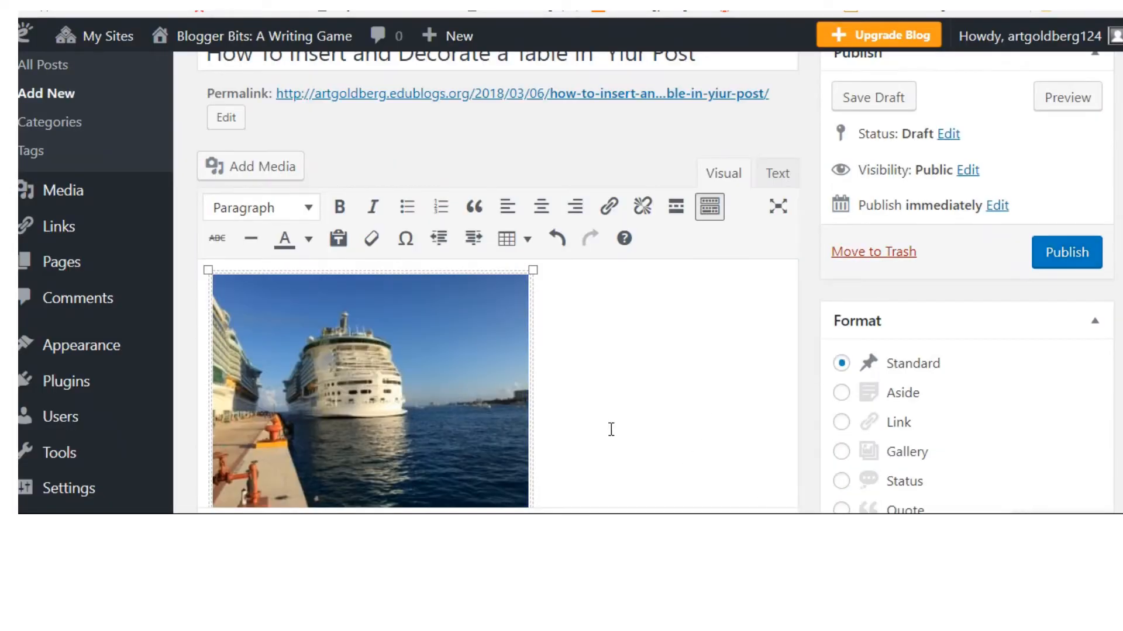
Insert the photo IMG_0796-1taf3ie-24c98ff.jpg from the media library into the table's third cell.
{"action": "scroll", "coordinate": [614, 429], "scroll_direction": "down", "scroll_amount": 3}
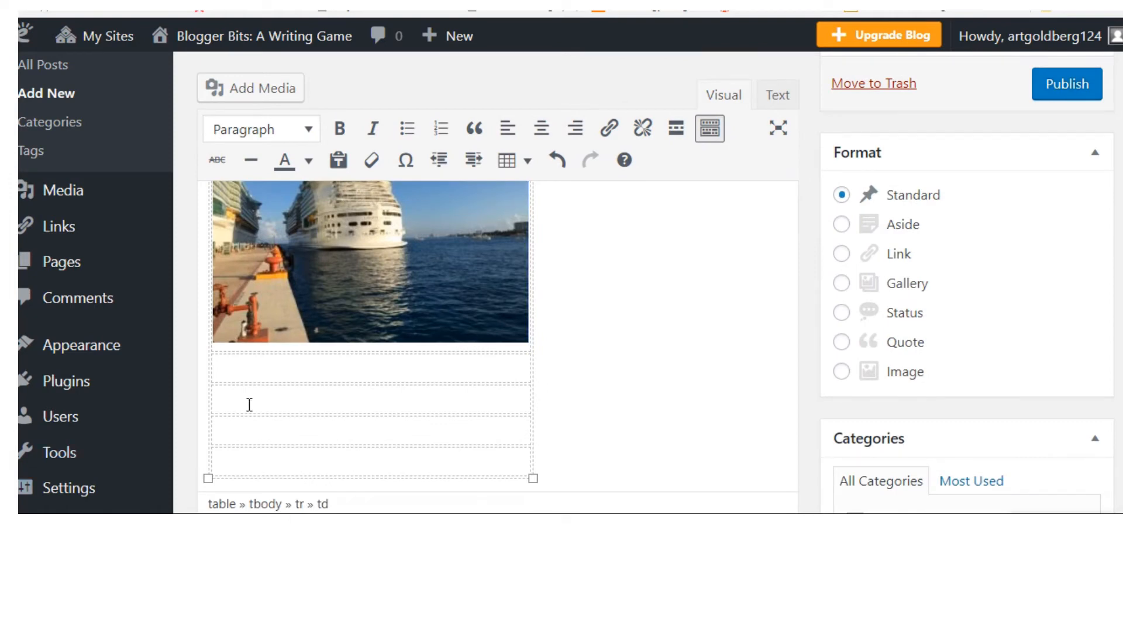
{"action": "left_click", "coordinate": [282, 99]}
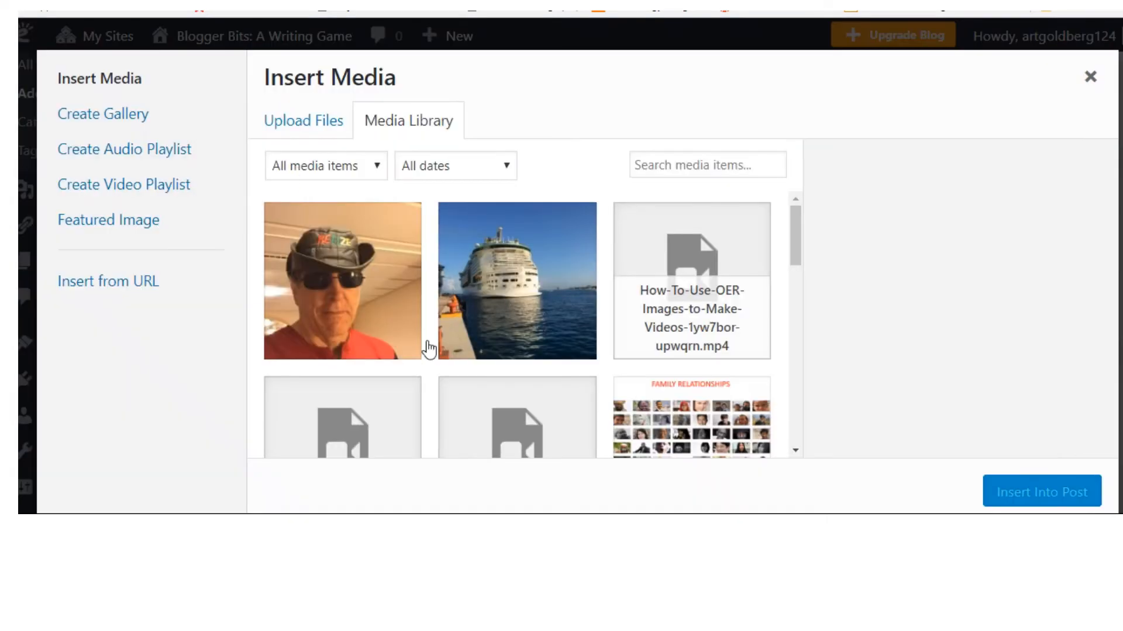
{"action": "left_click", "coordinate": [326, 306]}
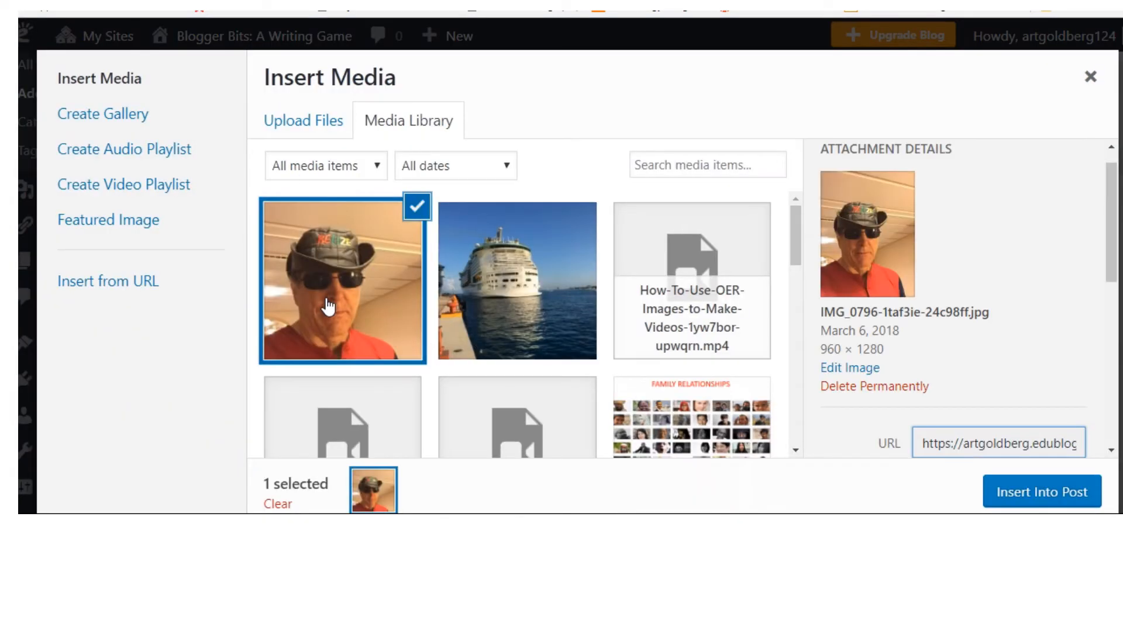
{"action": "left_click", "coordinate": [1056, 490]}
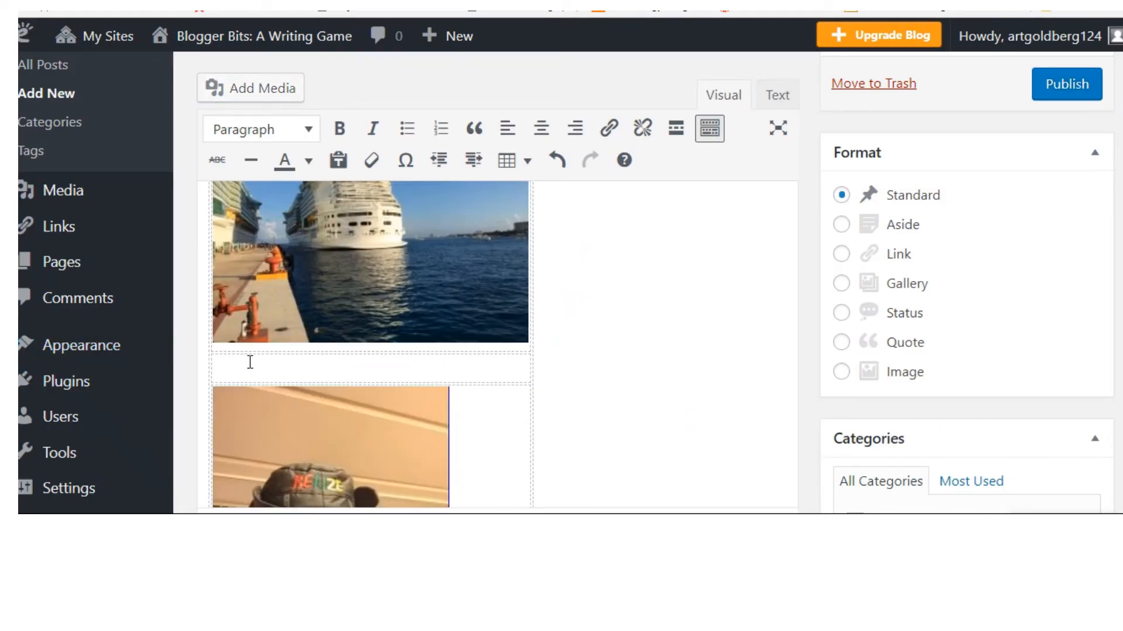
Enlarge the photo in the table's third cell until it matches the width of the cruise ship photo above.
{"action": "scroll", "coordinate": [246, 365], "scroll_direction": "down", "scroll_amount": 1}
{"action": "scroll", "coordinate": [246, 366], "scroll_direction": "down", "scroll_amount": 2}
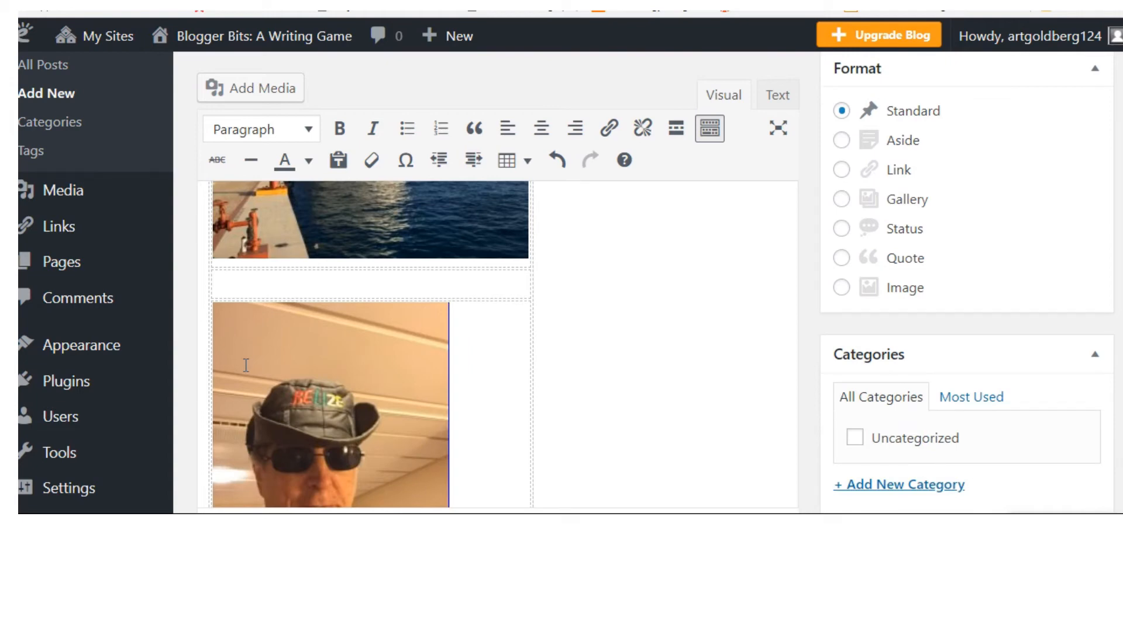
{"action": "scroll", "coordinate": [735, 380], "scroll_direction": "up", "scroll_amount": 2}
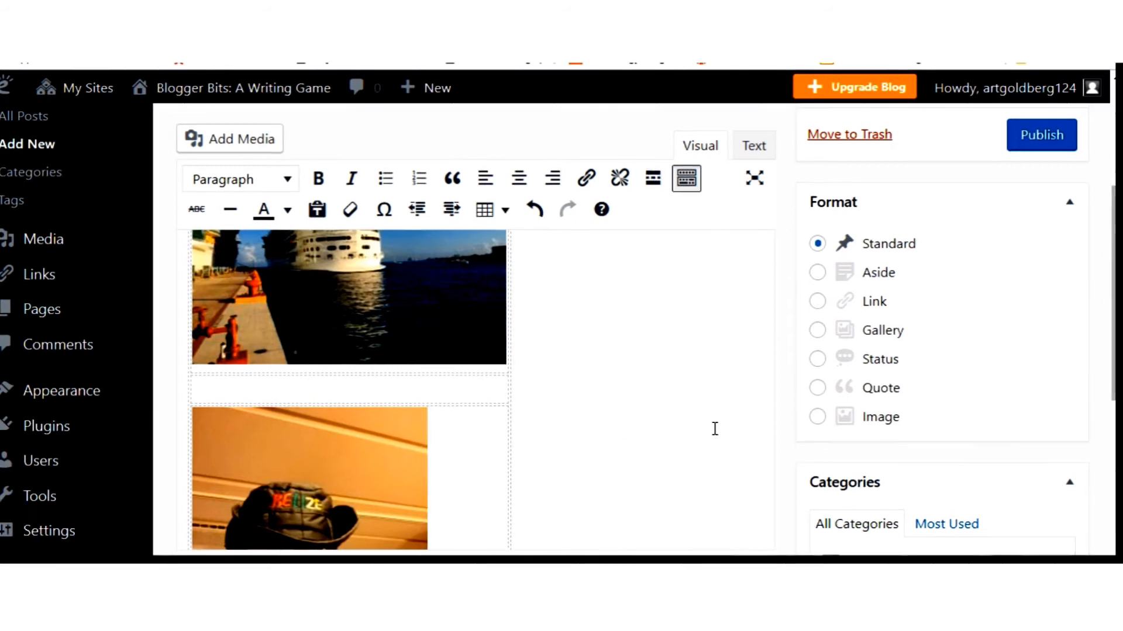
{"action": "left_click", "coordinate": [394, 480]}
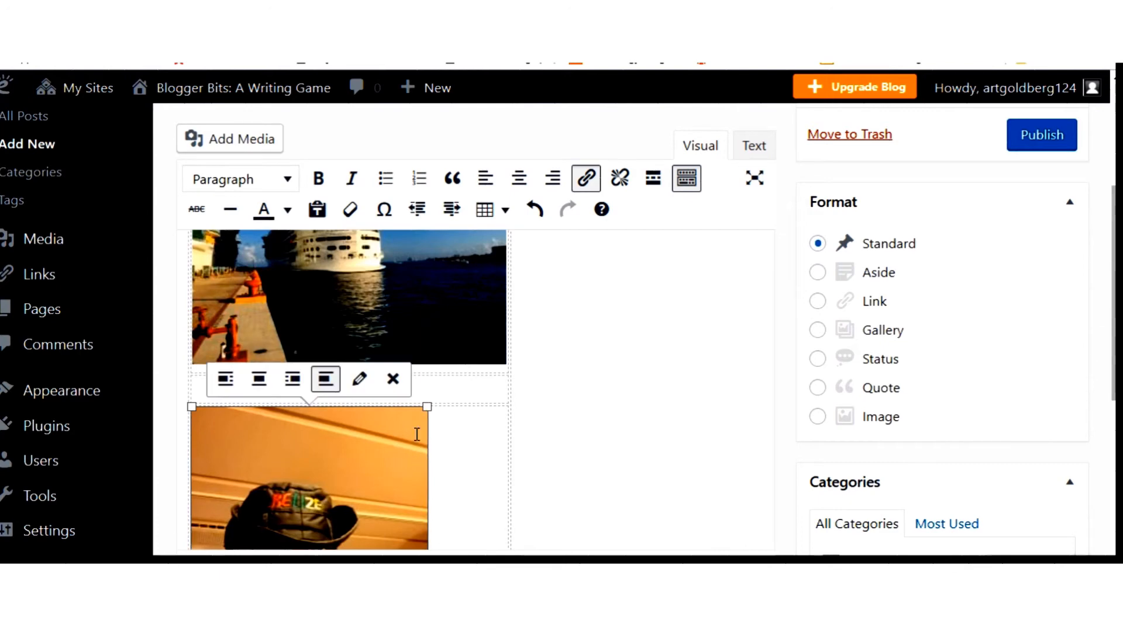
{"action": "left_click_drag", "start_coordinate": [427, 407], "coordinate": [467, 415]}
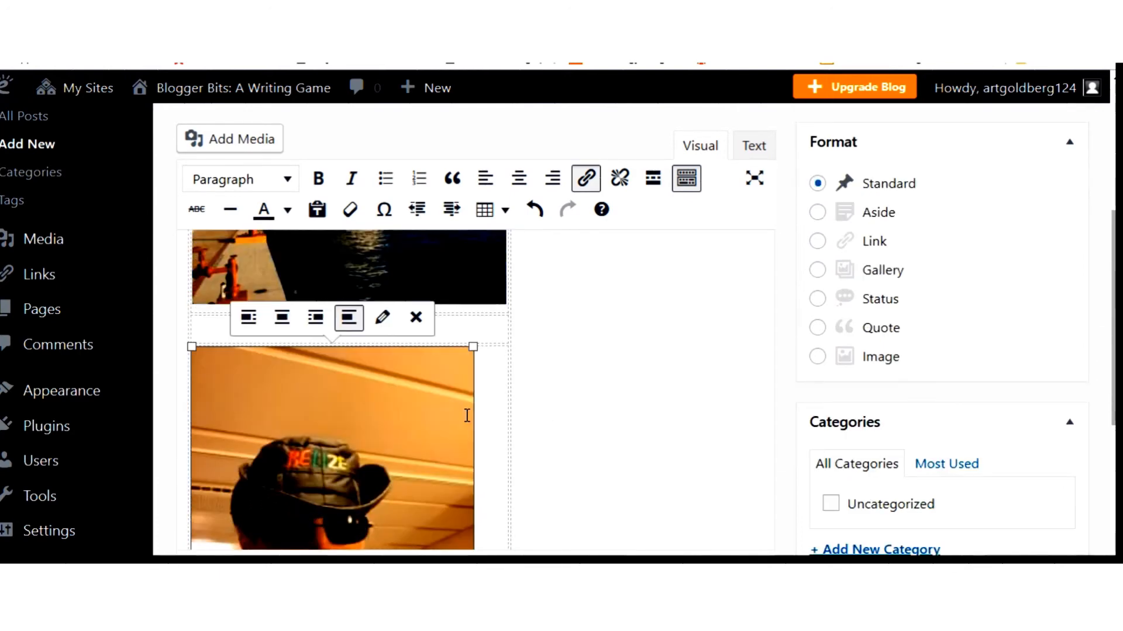
{"action": "left_click_drag", "start_coordinate": [473, 347], "coordinate": [511, 357]}
{"action": "left_click", "coordinate": [570, 397]}
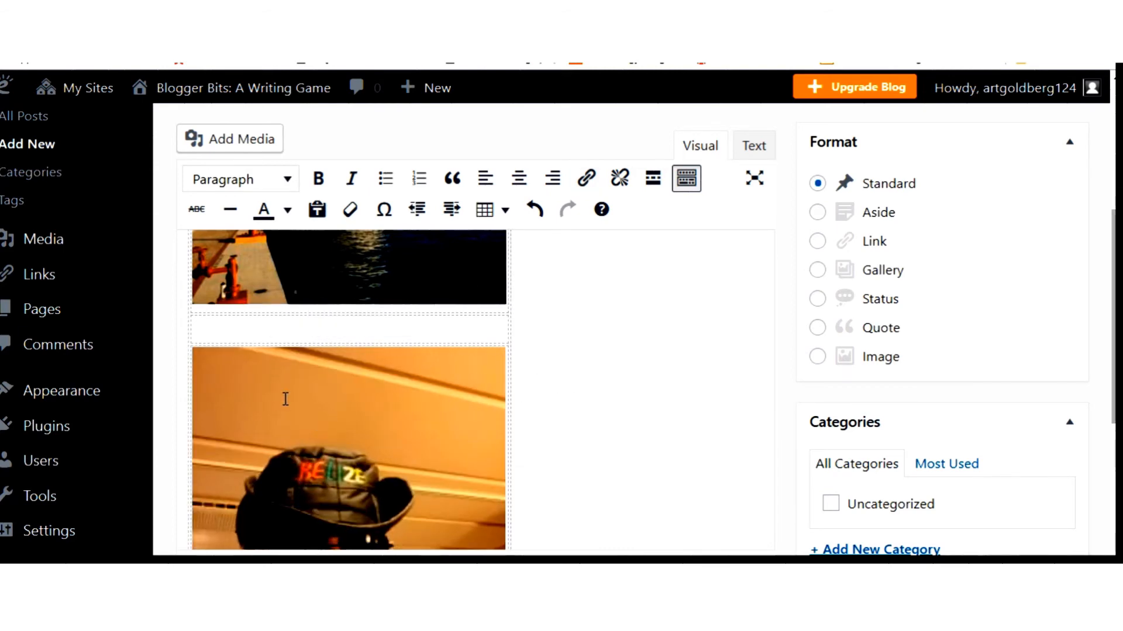
Set the table's alignment to Center in its table properties, working from the empty cell between the two photos.
{"action": "scroll", "coordinate": [285, 399], "scroll_direction": "up", "scroll_amount": 3}
{"action": "scroll", "coordinate": [181, 368], "scroll_direction": "down", "scroll_amount": 4}
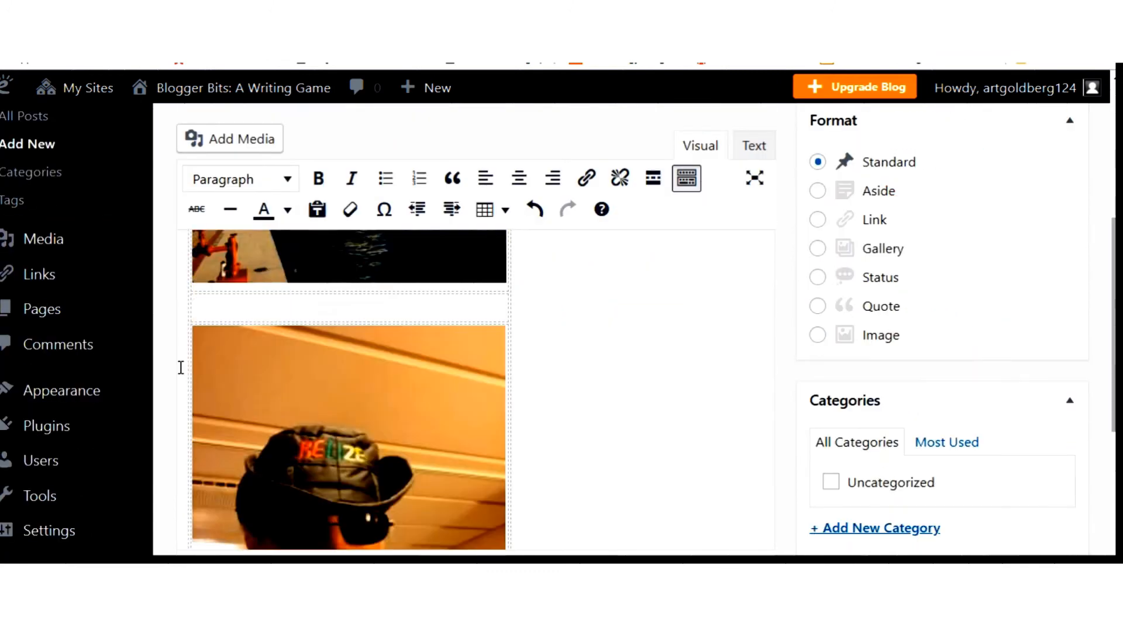
{"action": "left_click", "coordinate": [220, 304]}
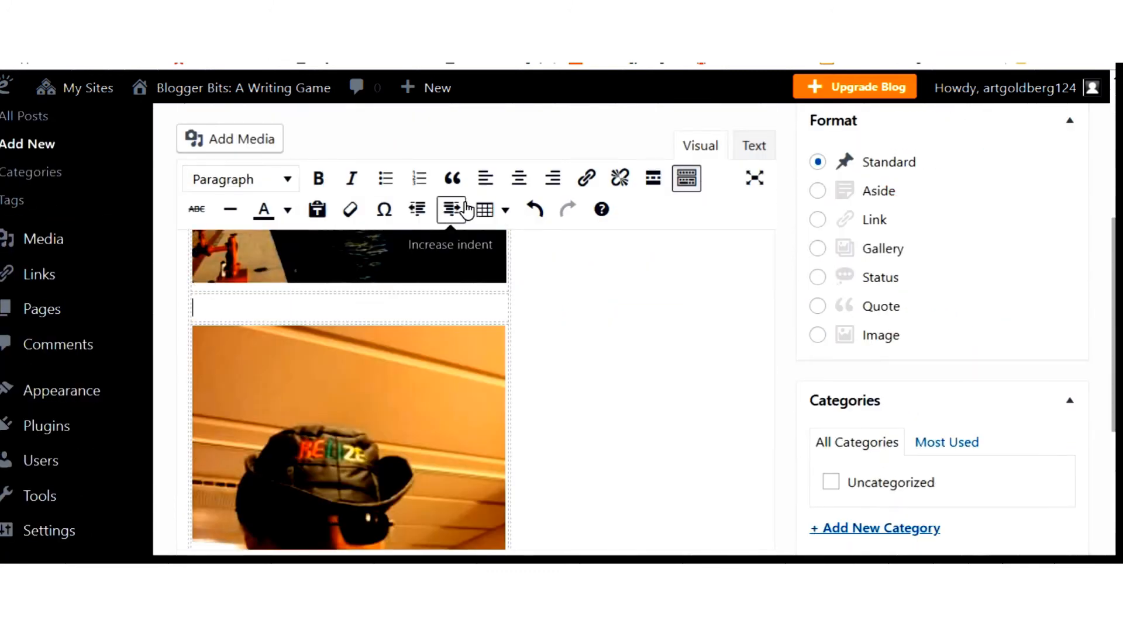
{"action": "left_click", "coordinate": [506, 211]}
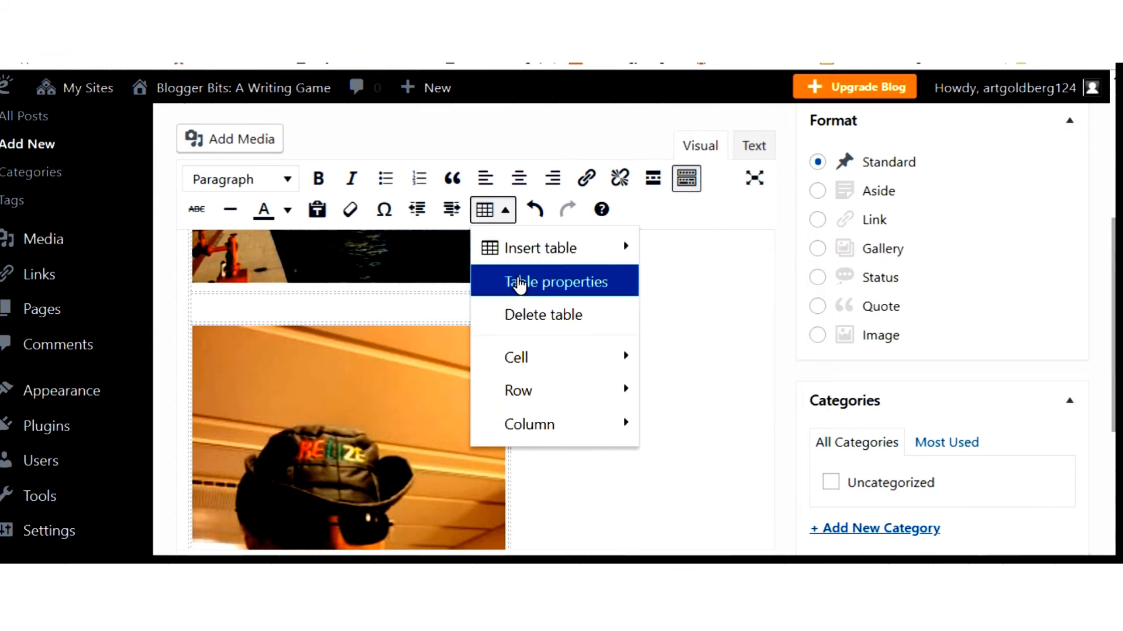
{"action": "left_click", "coordinate": [519, 283]}
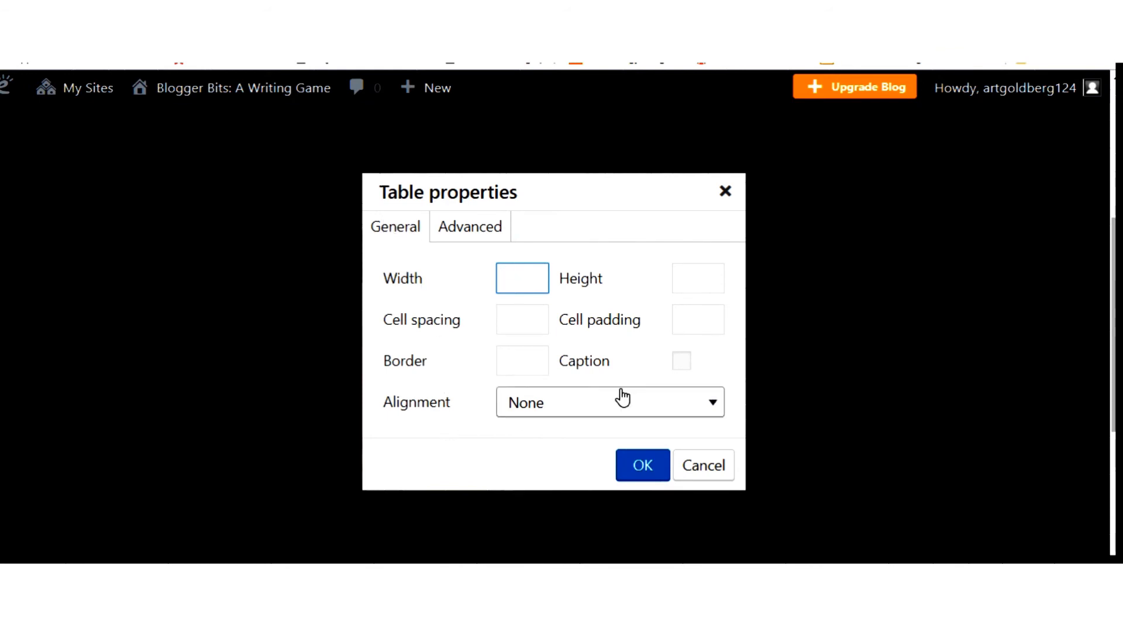
{"action": "left_click", "coordinate": [714, 408]}
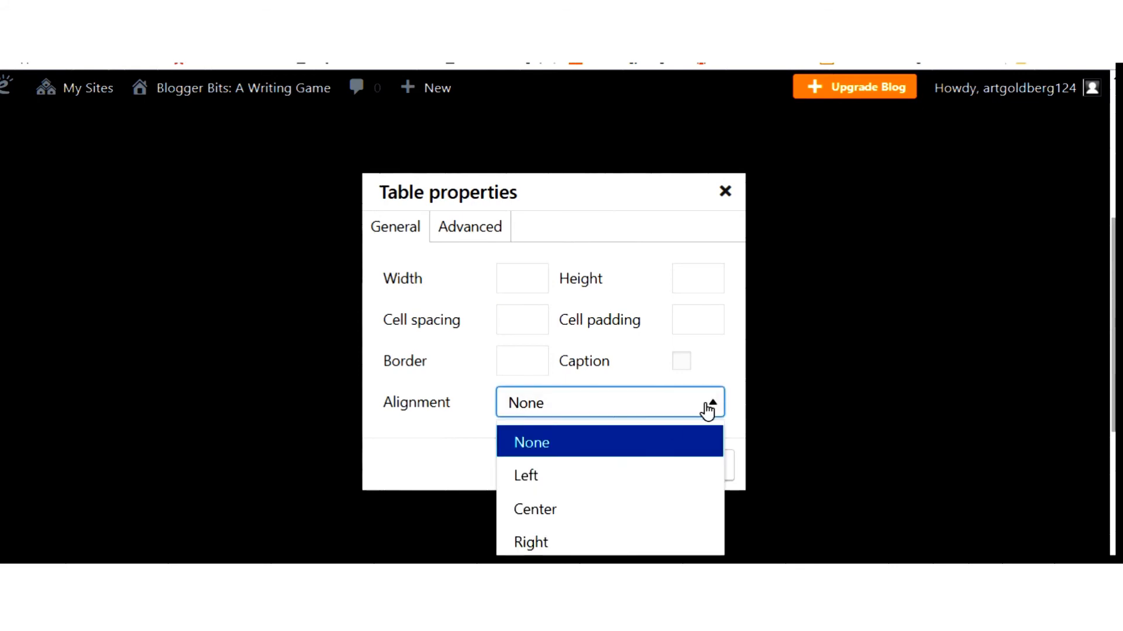
{"action": "left_click", "coordinate": [585, 506]}
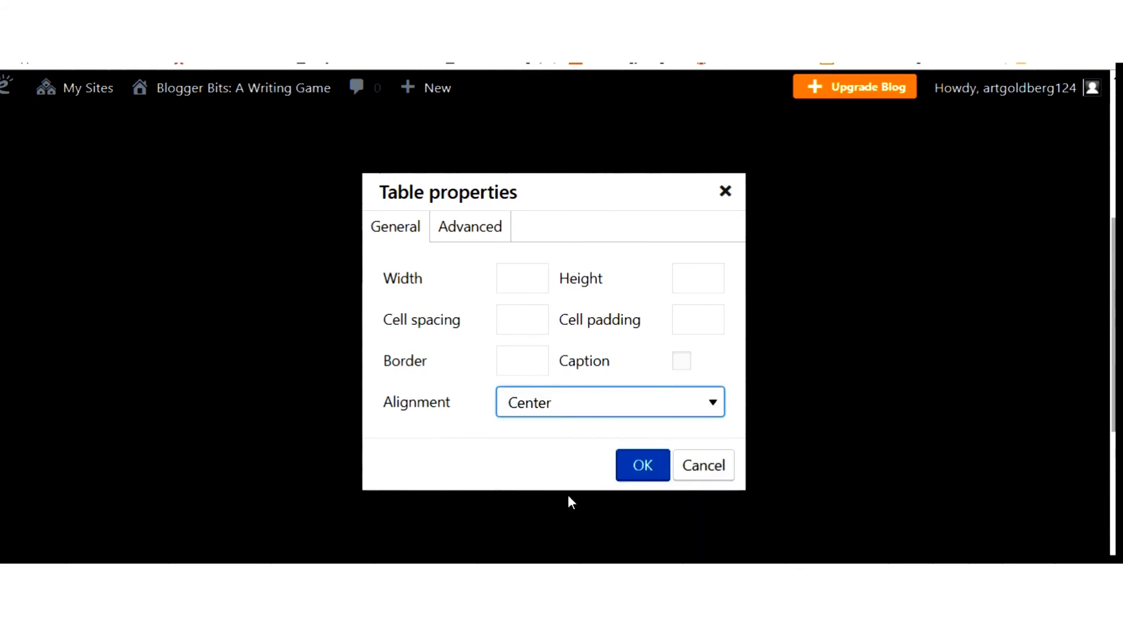
{"action": "left_click", "coordinate": [640, 468]}
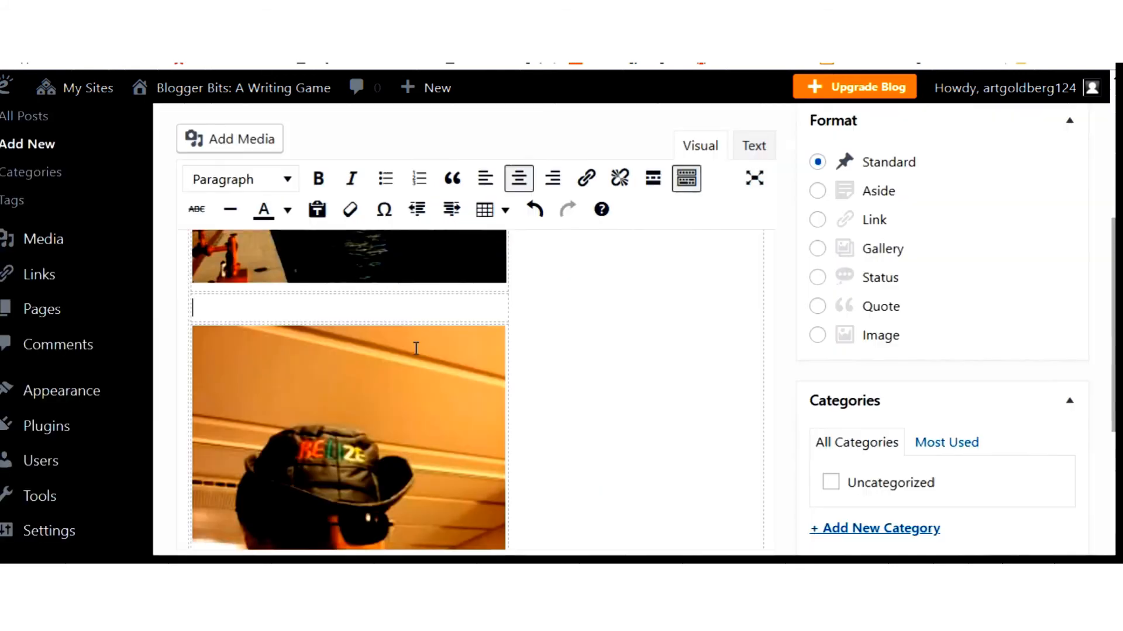
{"action": "right_click", "coordinate": [261, 305]}
{"action": "left_click", "coordinate": [240, 307]}
{"action": "right_click", "coordinate": [242, 307]}
{"action": "left_click", "coordinate": [240, 306]}
Set the table's background color to the blue #71a6c9 in the advanced table properties.
{"action": "left_click", "coordinate": [504, 214]}
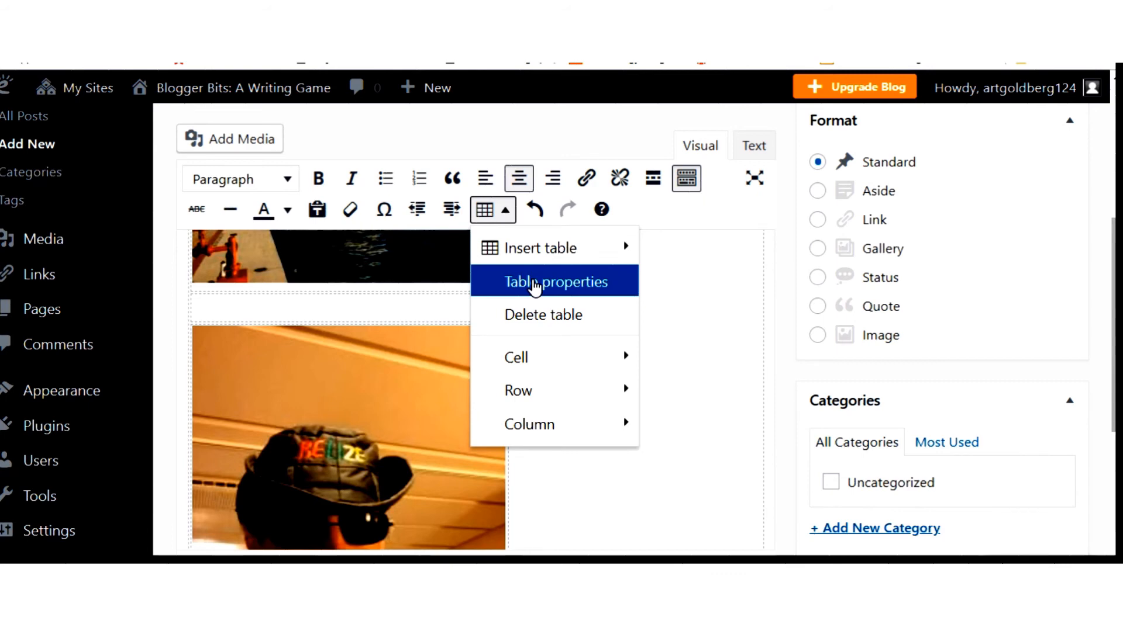
{"action": "left_click", "coordinate": [534, 286]}
{"action": "left_click", "coordinate": [461, 229]}
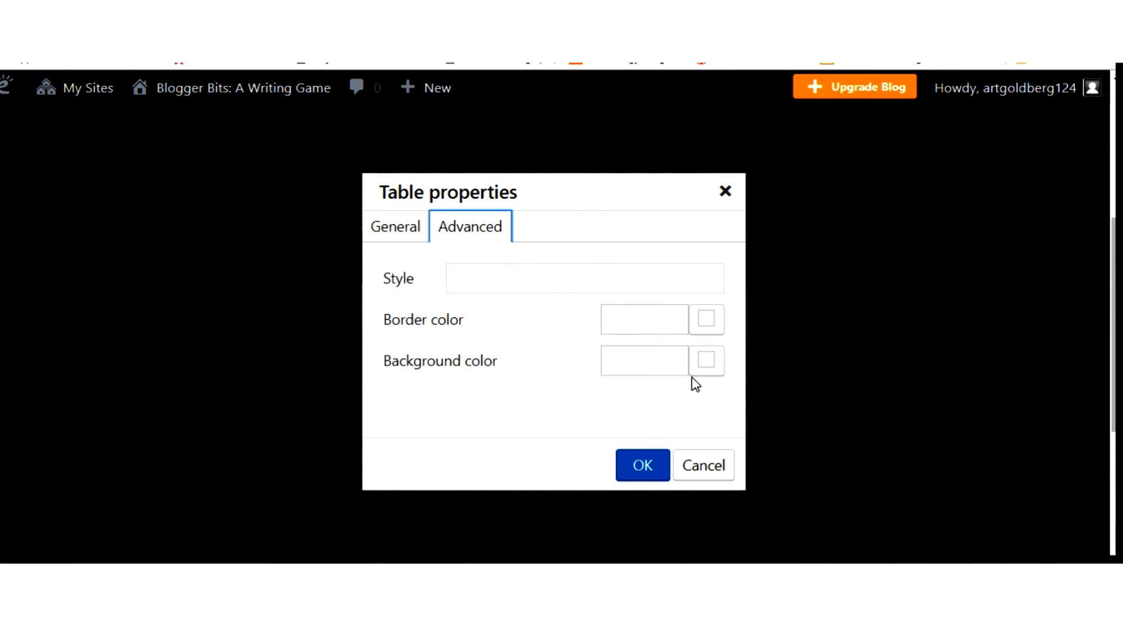
{"action": "left_click", "coordinate": [711, 368]}
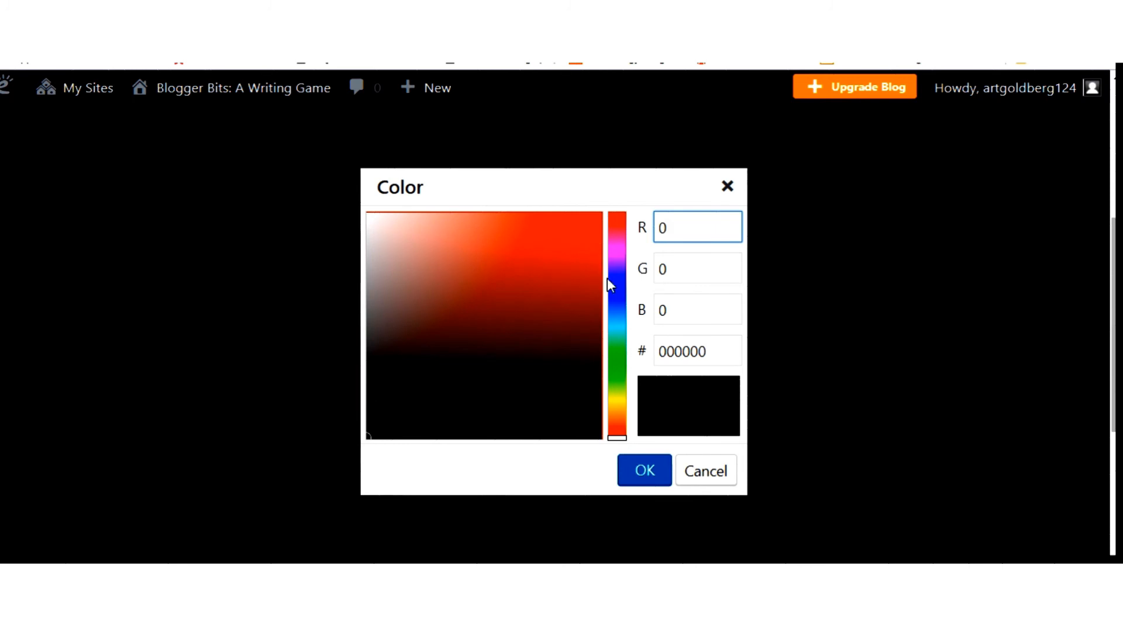
{"action": "left_click", "coordinate": [616, 317]}
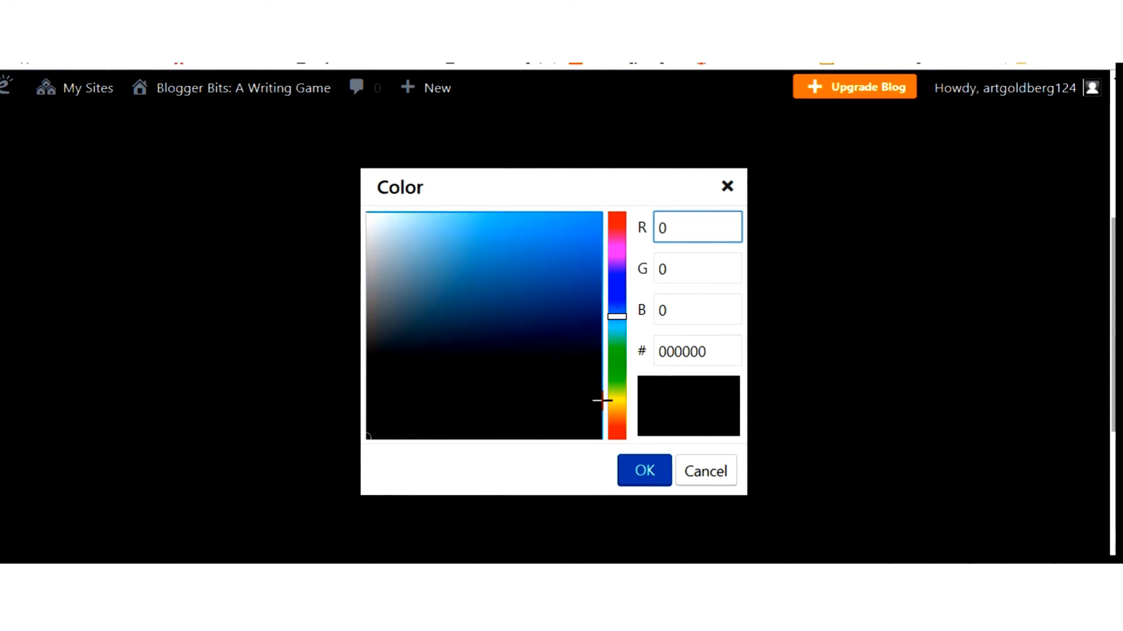
{"action": "left_click", "coordinate": [645, 472]}
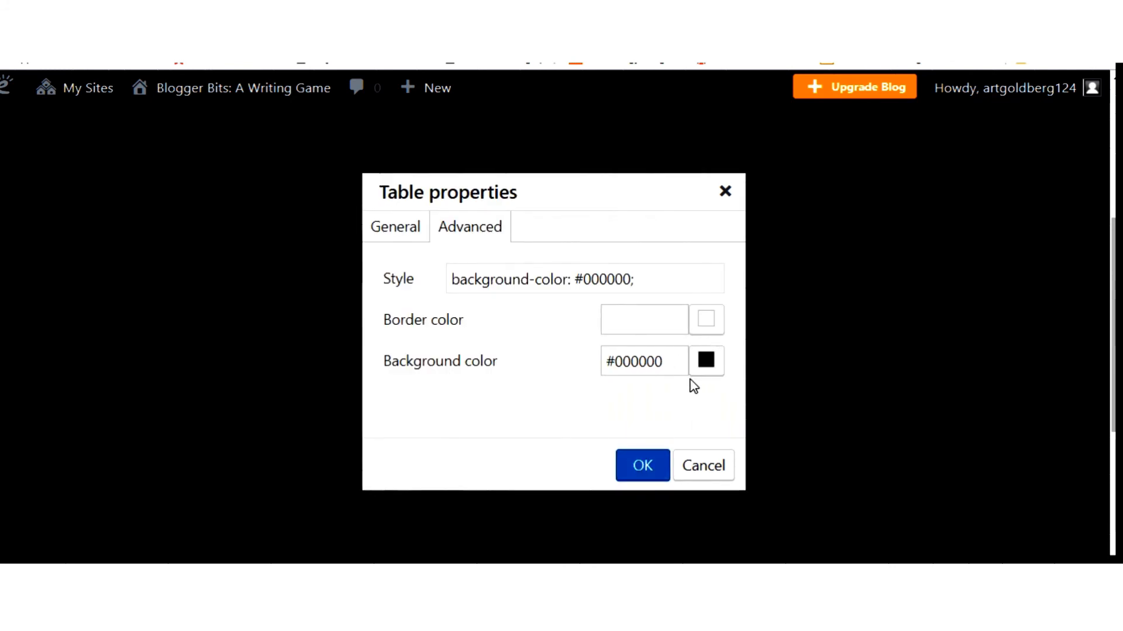
{"action": "left_click", "coordinate": [708, 361]}
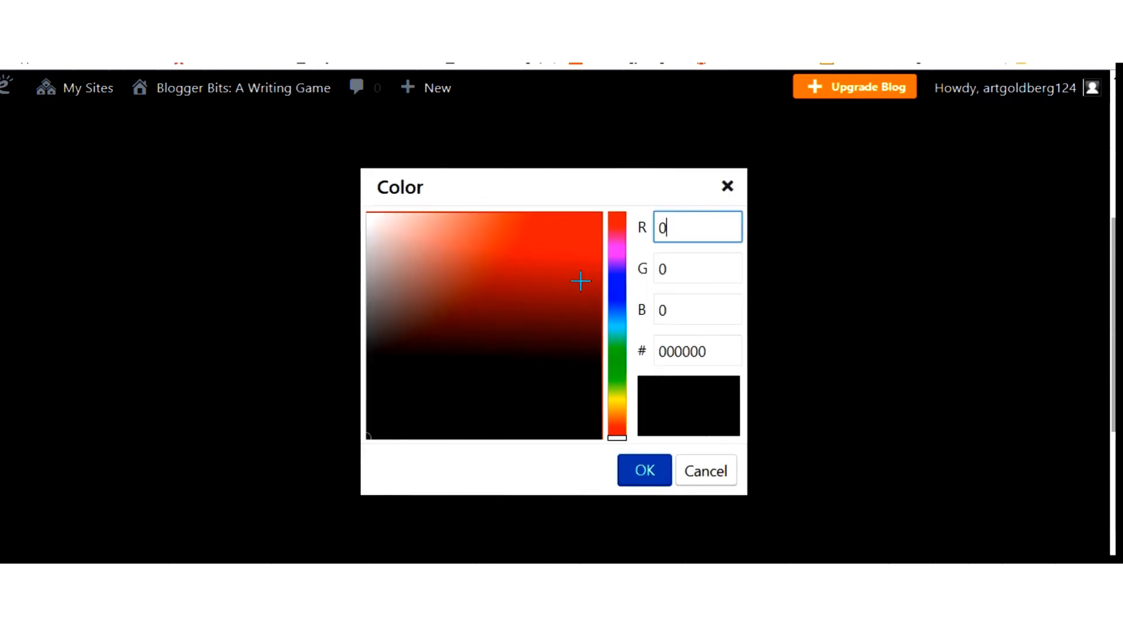
{"action": "left_click", "coordinate": [617, 310]}
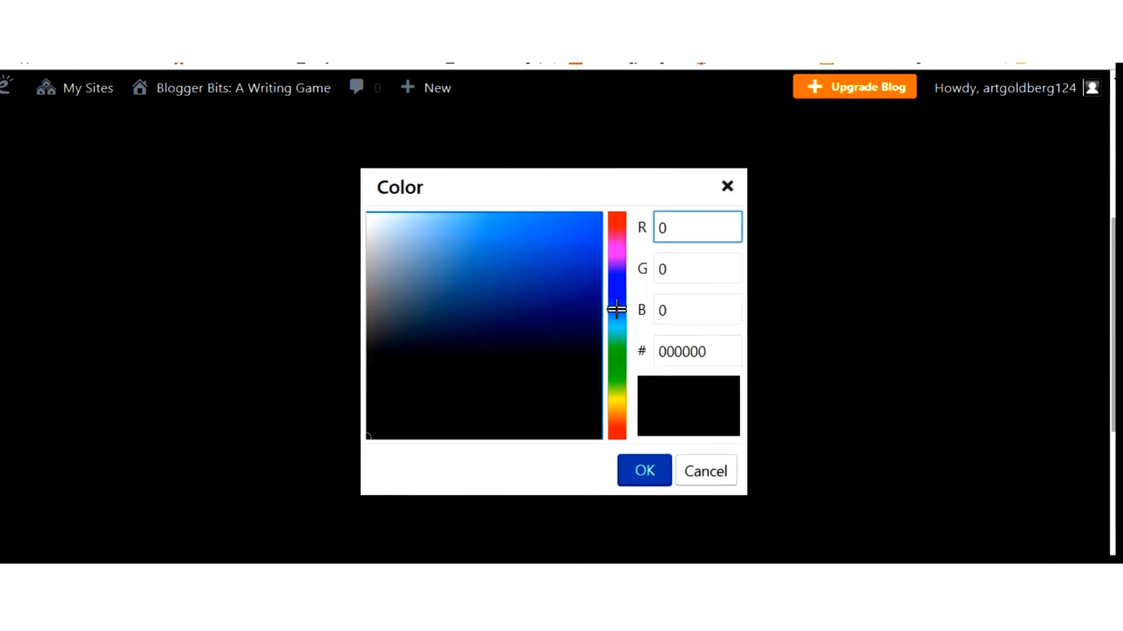
{"action": "left_click", "coordinate": [471, 258]}
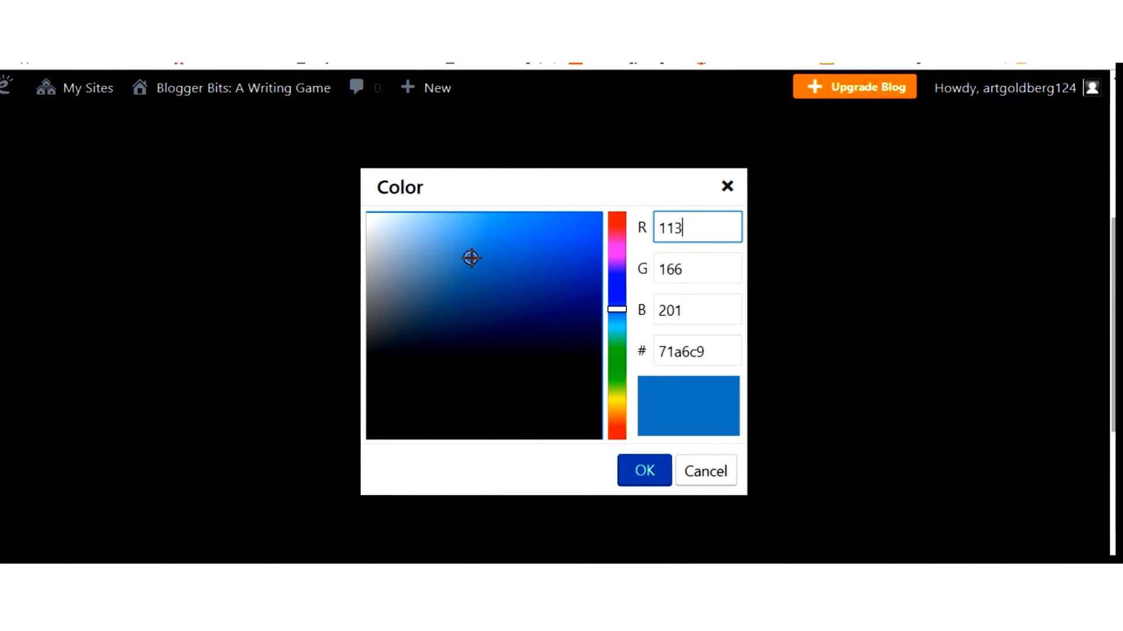
{"action": "left_click", "coordinate": [639, 468]}
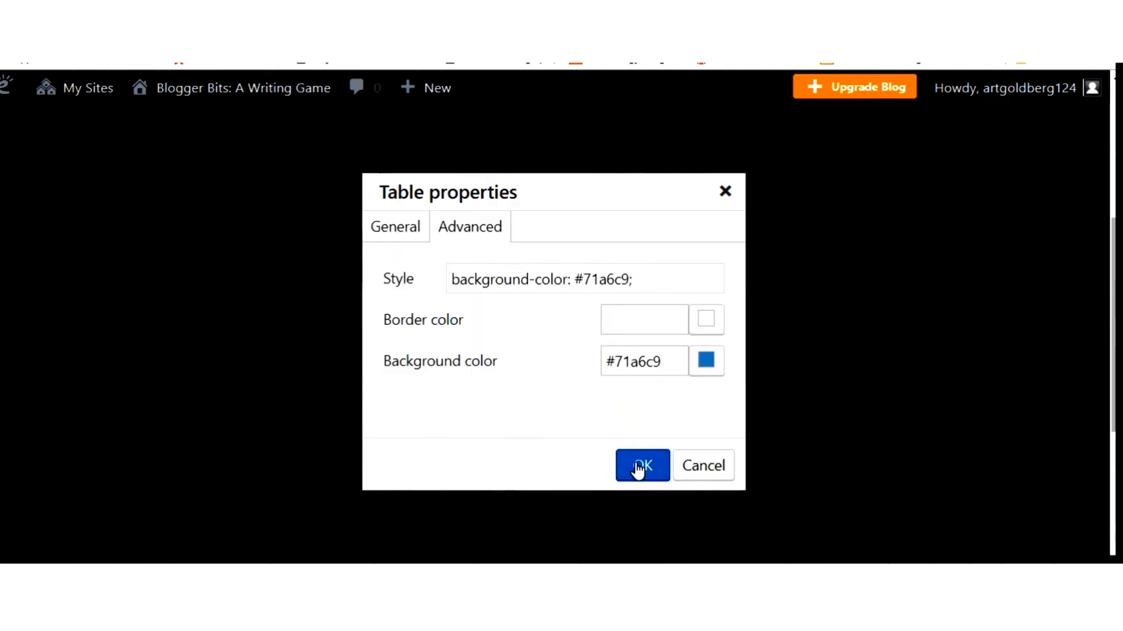
{"action": "left_click", "coordinate": [639, 468]}
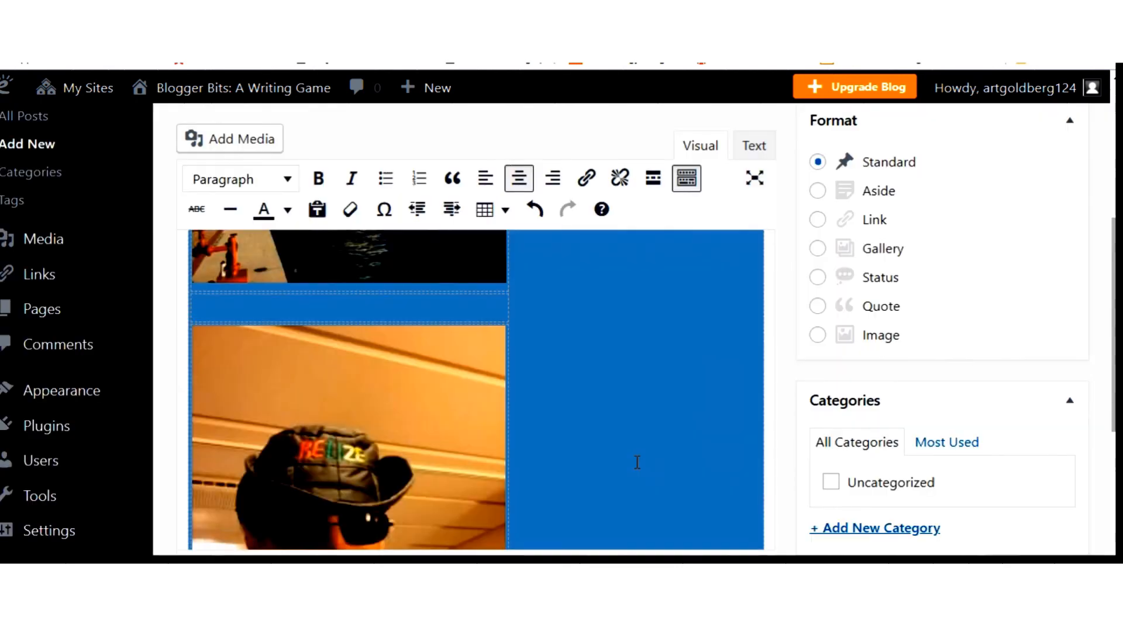
Shrink the table by its lower corner to about two thirds of its width, so it fits more closely around the photos.
{"action": "scroll", "coordinate": [660, 409], "scroll_direction": "down", "scroll_amount": 5}
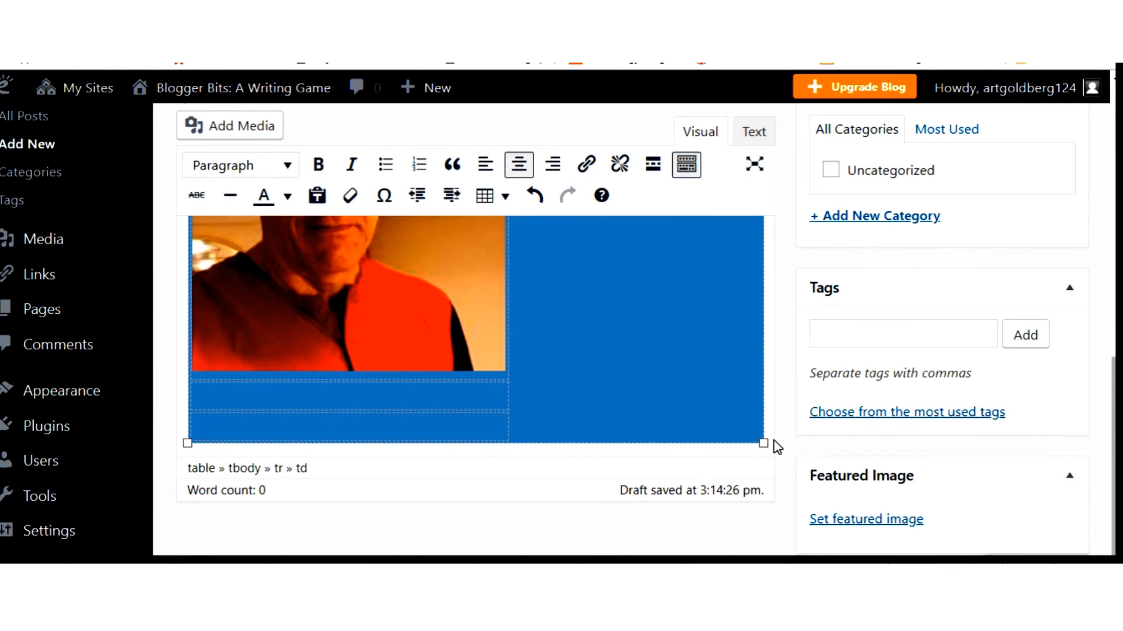
{"action": "left_click_drag", "start_coordinate": [763, 443], "coordinate": [607, 414]}
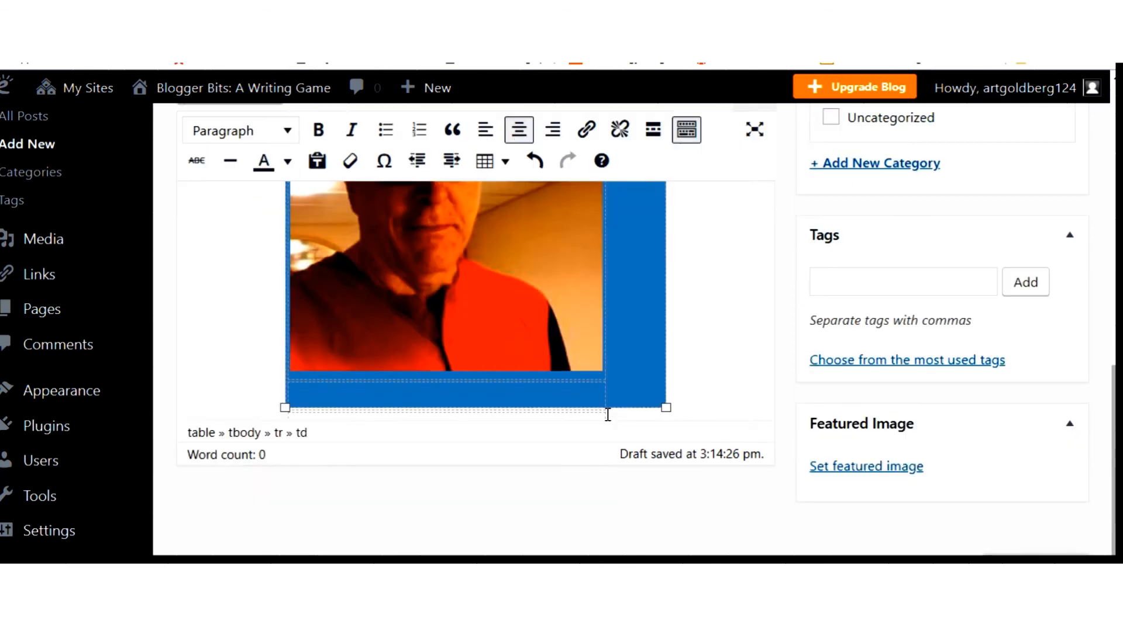
{"action": "scroll", "coordinate": [609, 415], "scroll_direction": "up", "scroll_amount": 5}
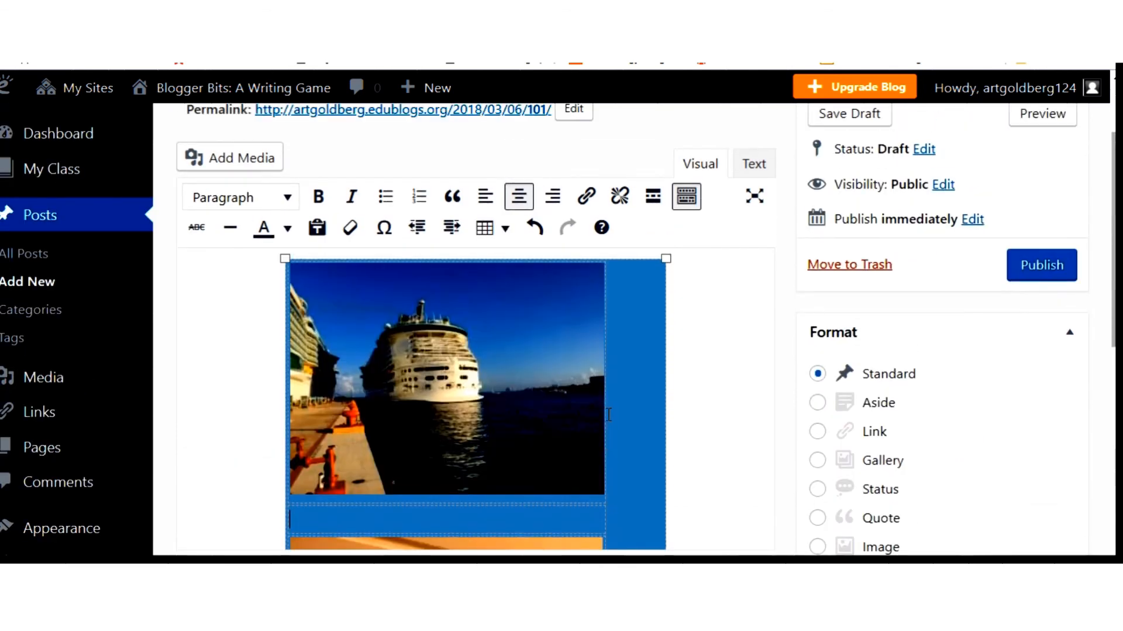
{"action": "scroll", "coordinate": [608, 415], "scroll_direction": "down", "scroll_amount": 3}
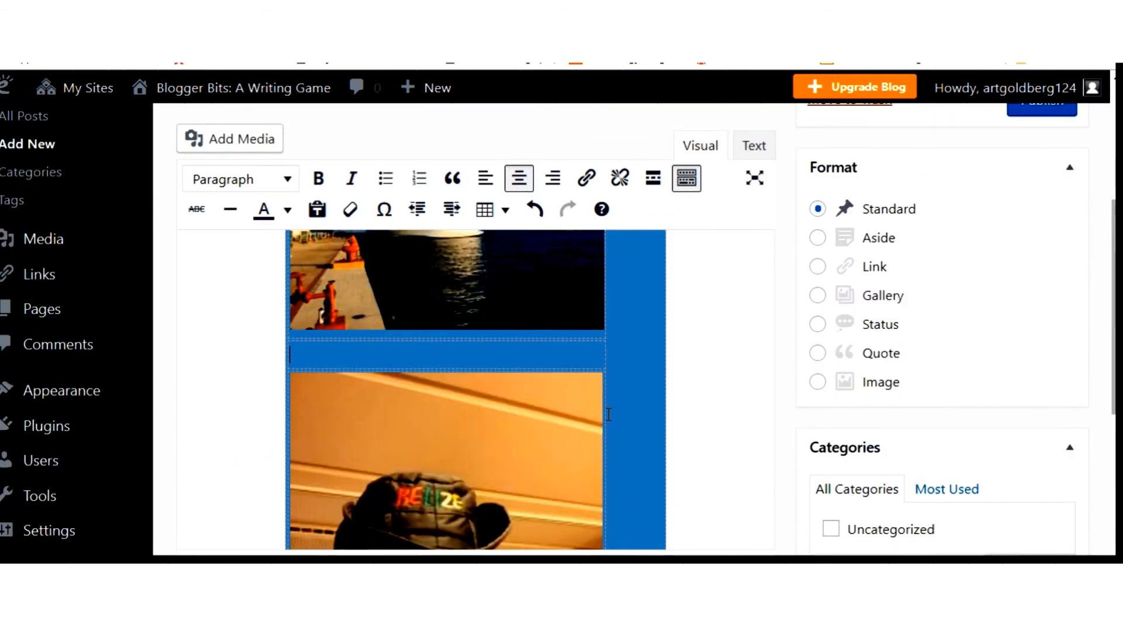